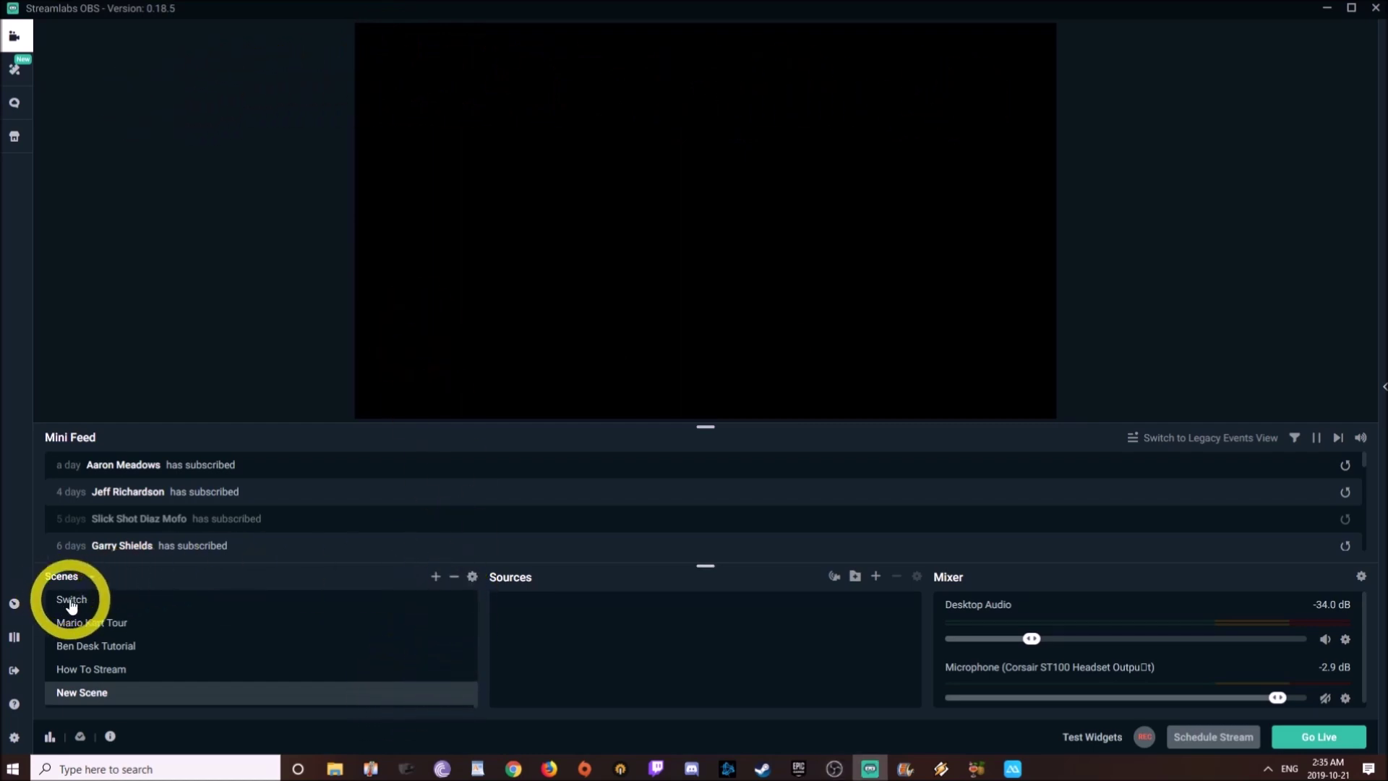
# Preview the GC Intro and GC Gameplay scenes, ending on GC End Stream
pyautogui.scroll(10, 148, 647)
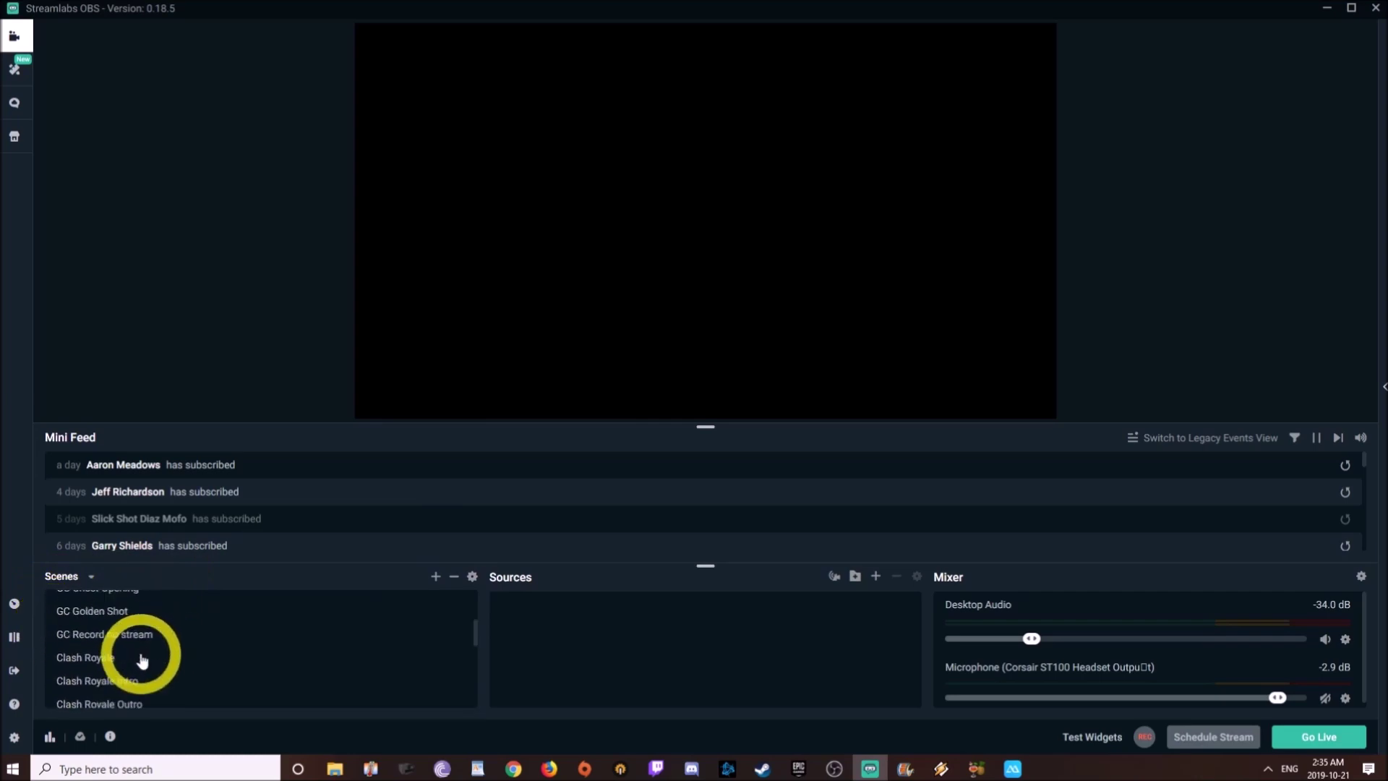
pyautogui.click(72, 603)
pyautogui.click(86, 626)
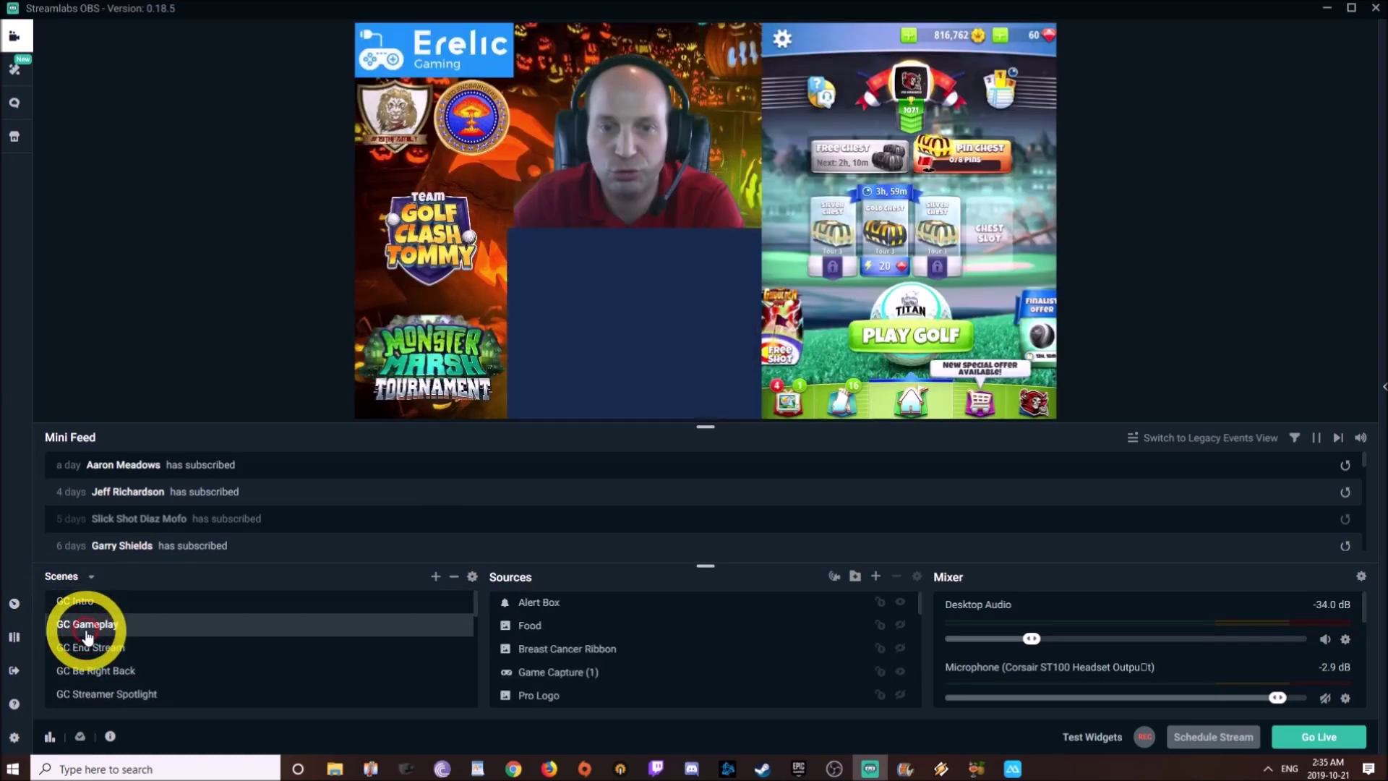
pyautogui.click(86, 647)
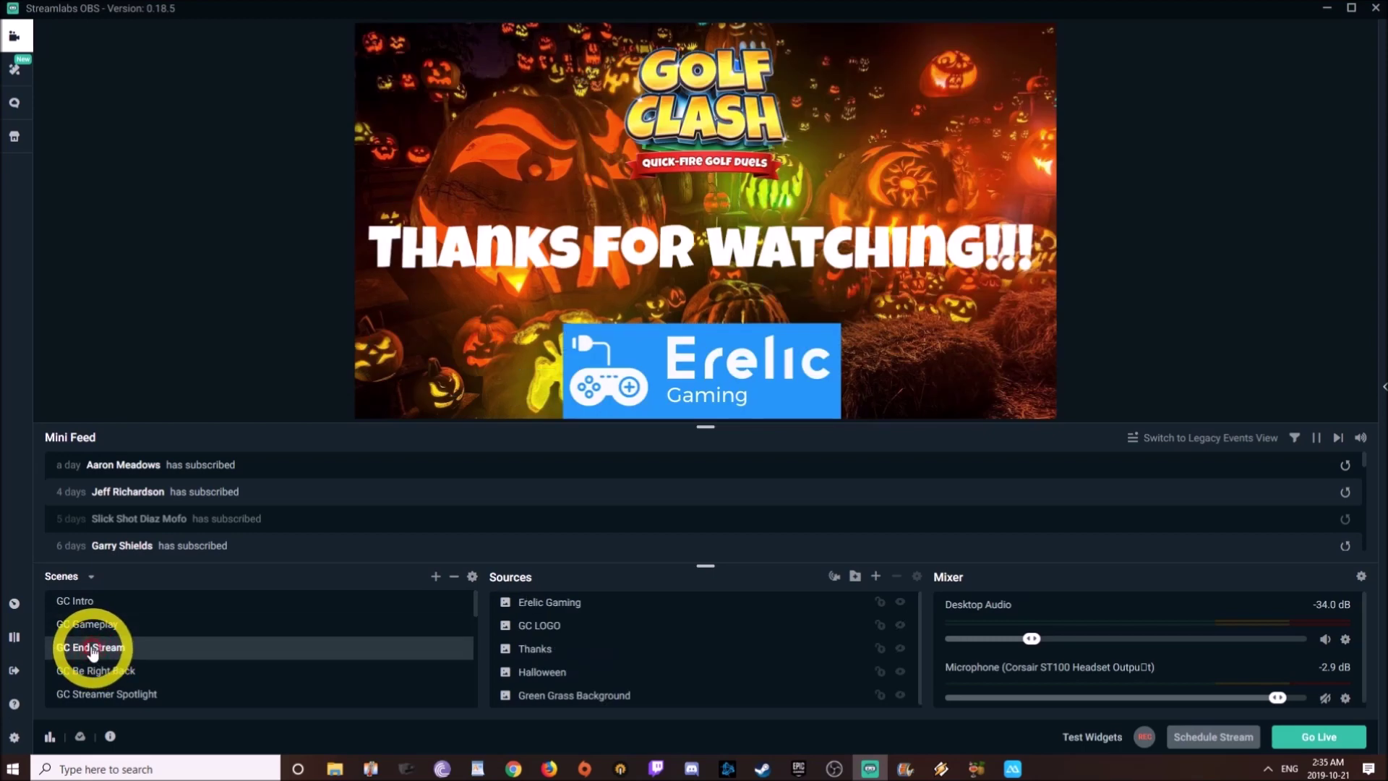
pyautogui.scroll(-10, 80, 607)
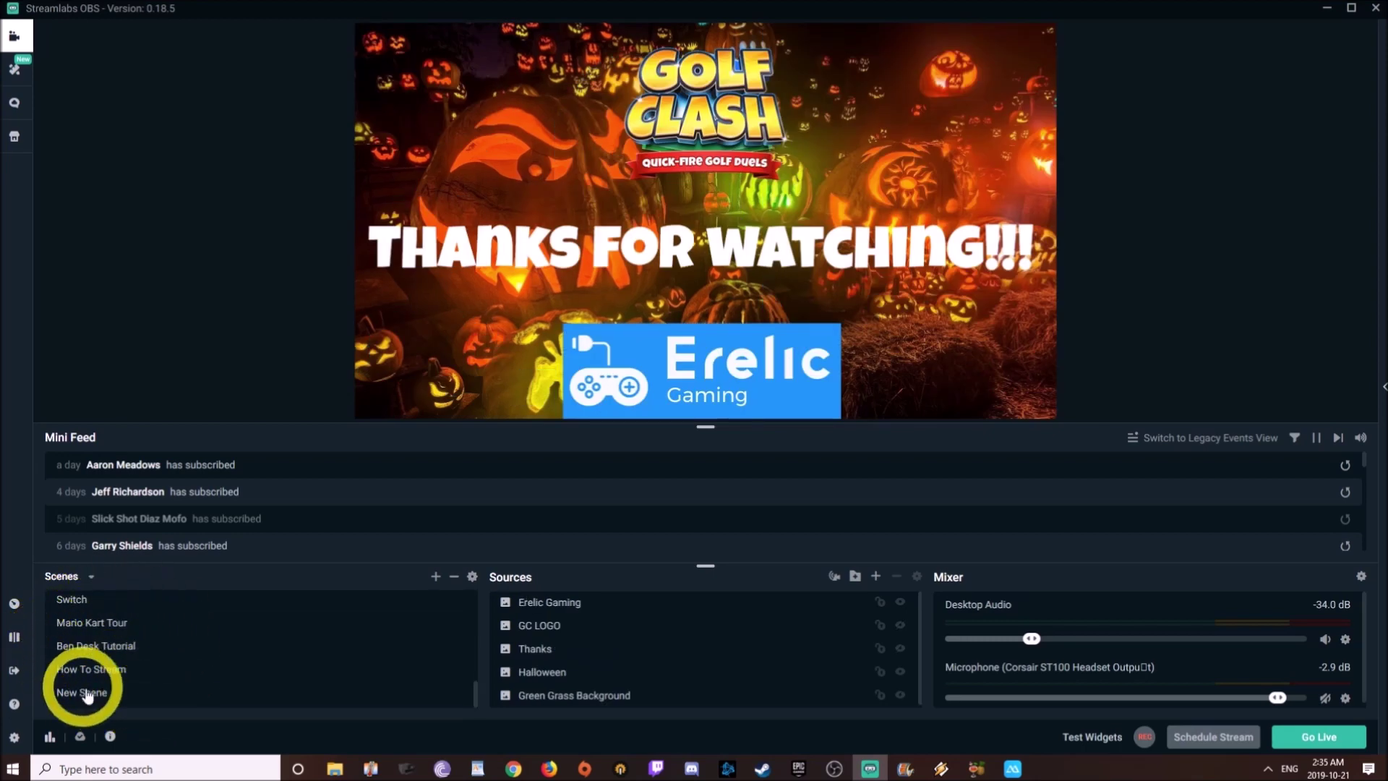
# Add a scene and replace its default name with 'First Stream'
pyautogui.click(436, 578)
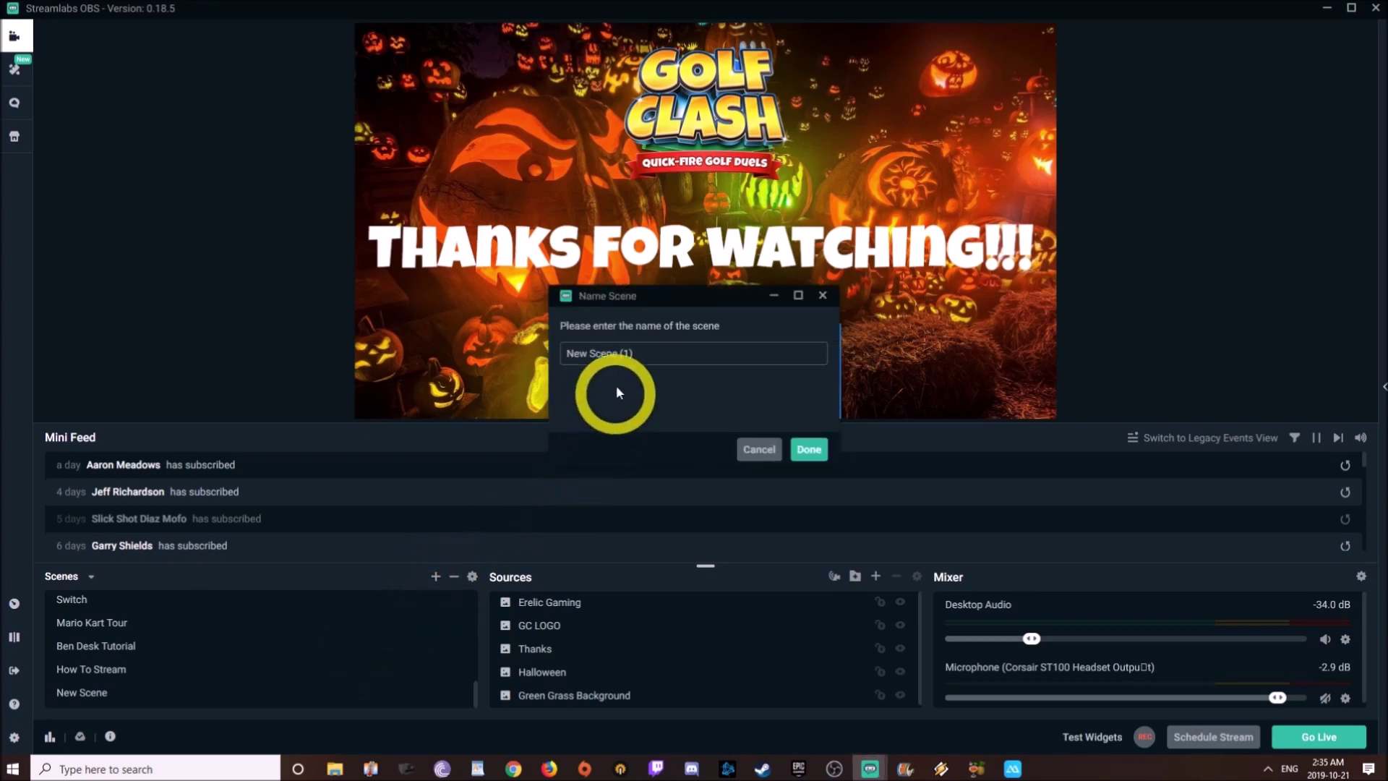
pyautogui.moveTo(630, 353); pyautogui.dragTo(538, 353)
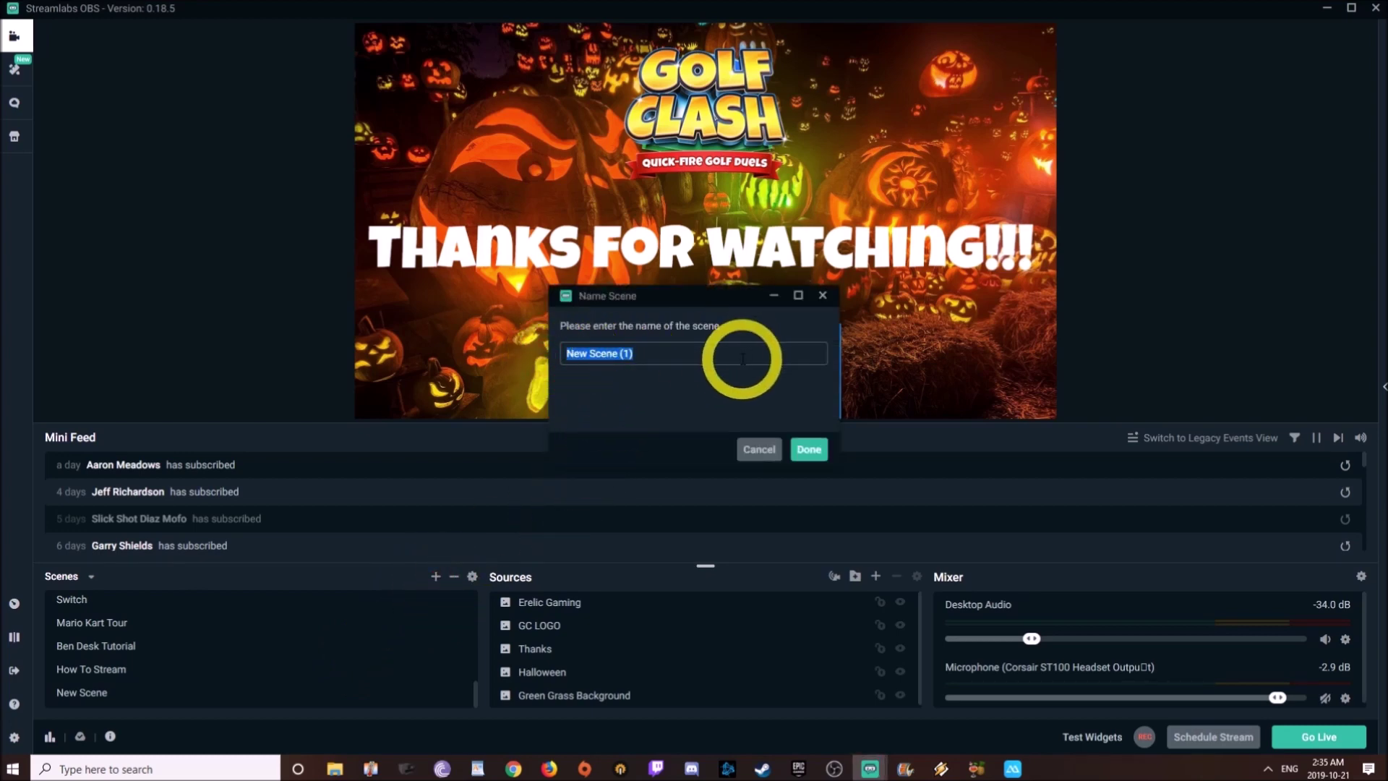
pyautogui.write('First Stre')
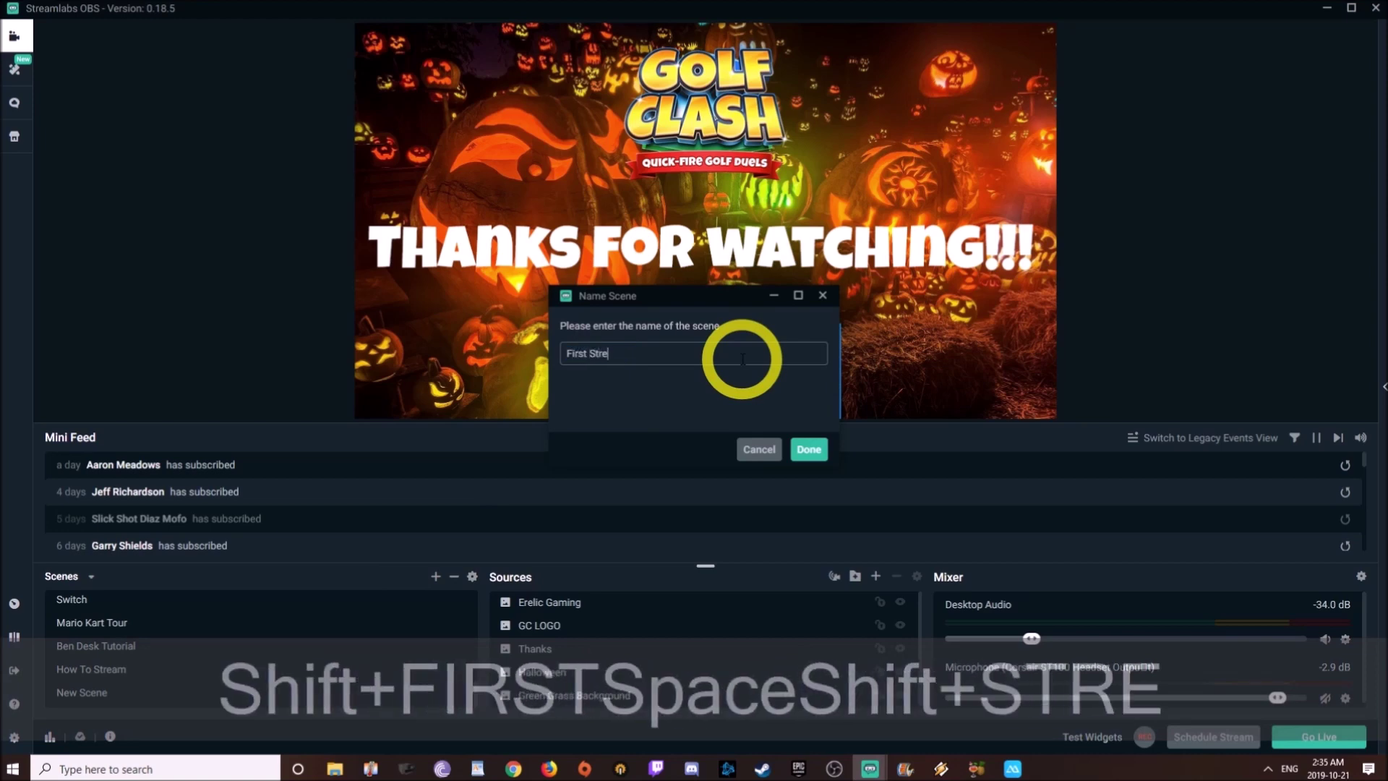
pyautogui.write('am')
pyautogui.press('Return')
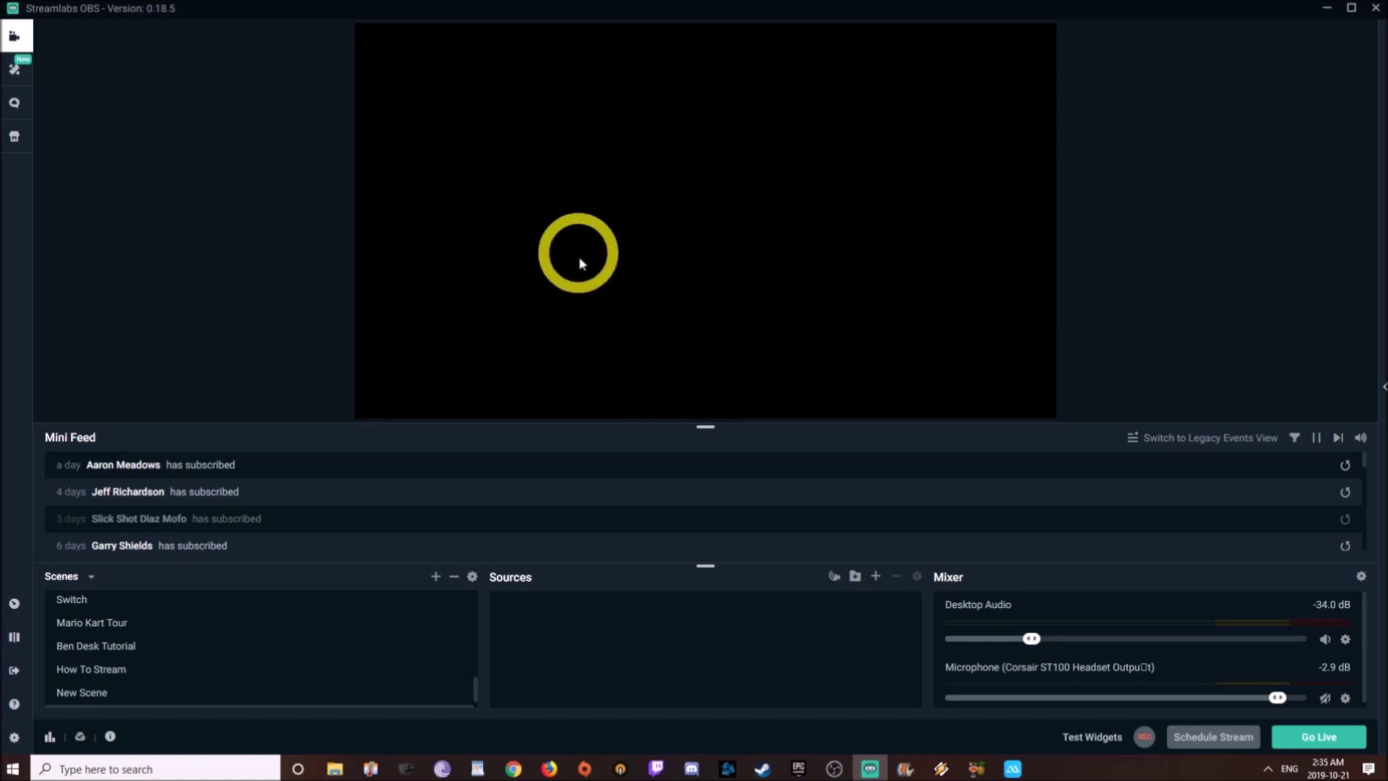
pyautogui.scroll(-1, 167, 682)
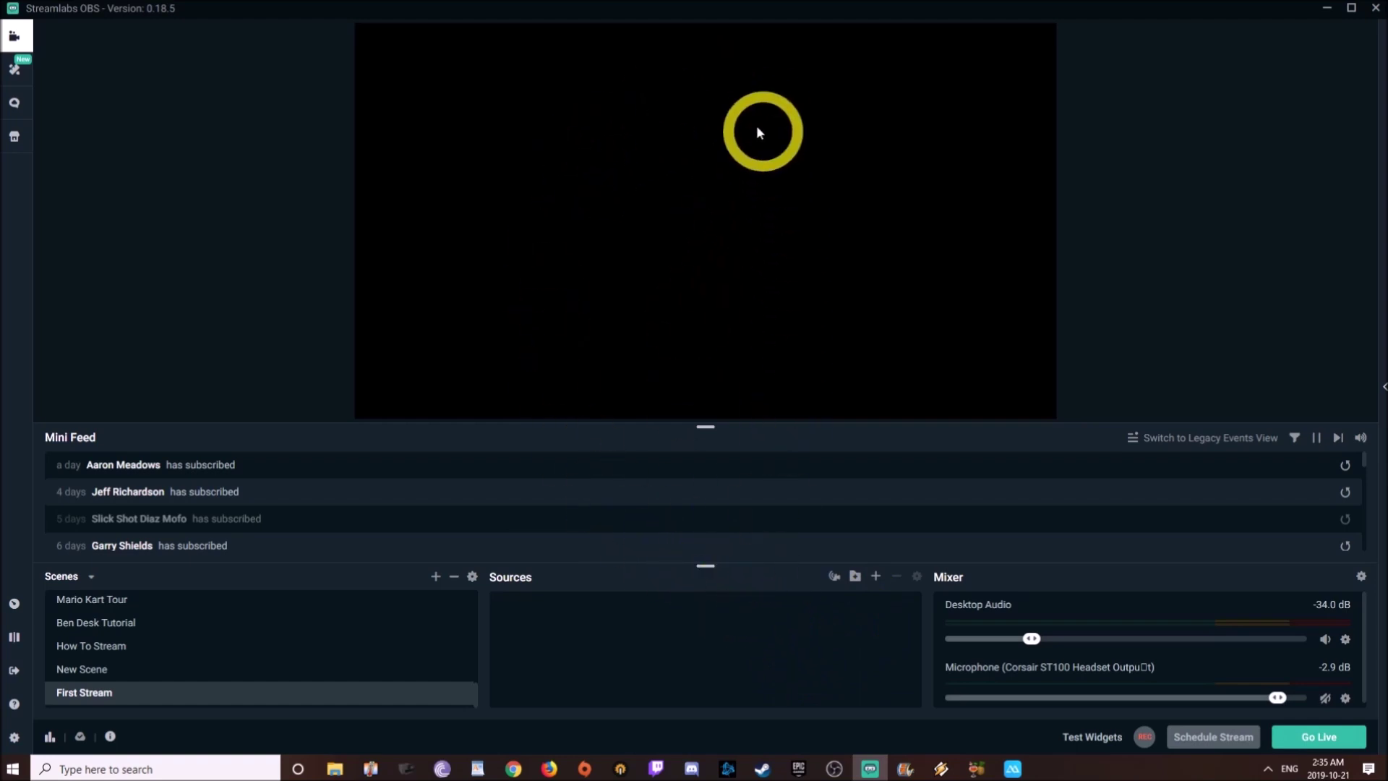
# Add the existing Green Grass Background image source to First Stream
pyautogui.click(877, 577)
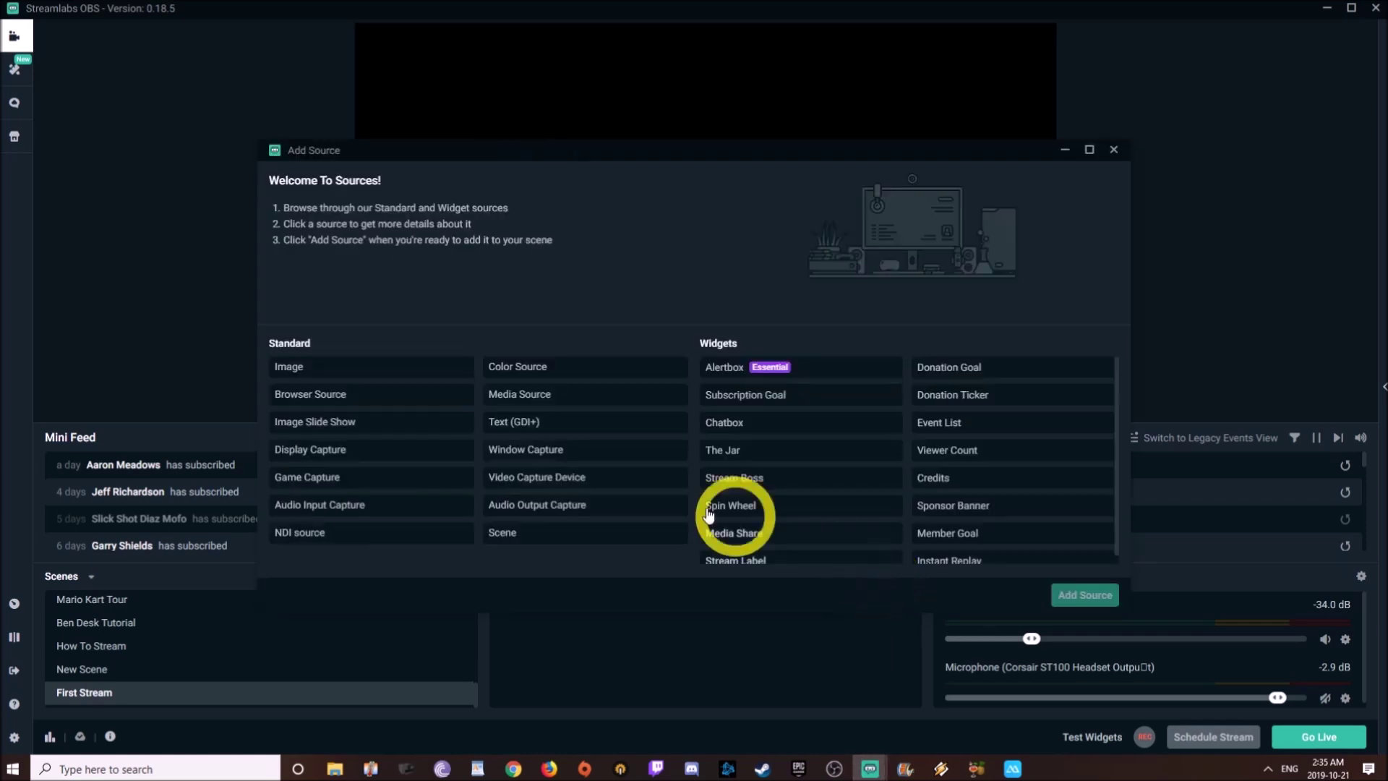
pyautogui.click(299, 374)
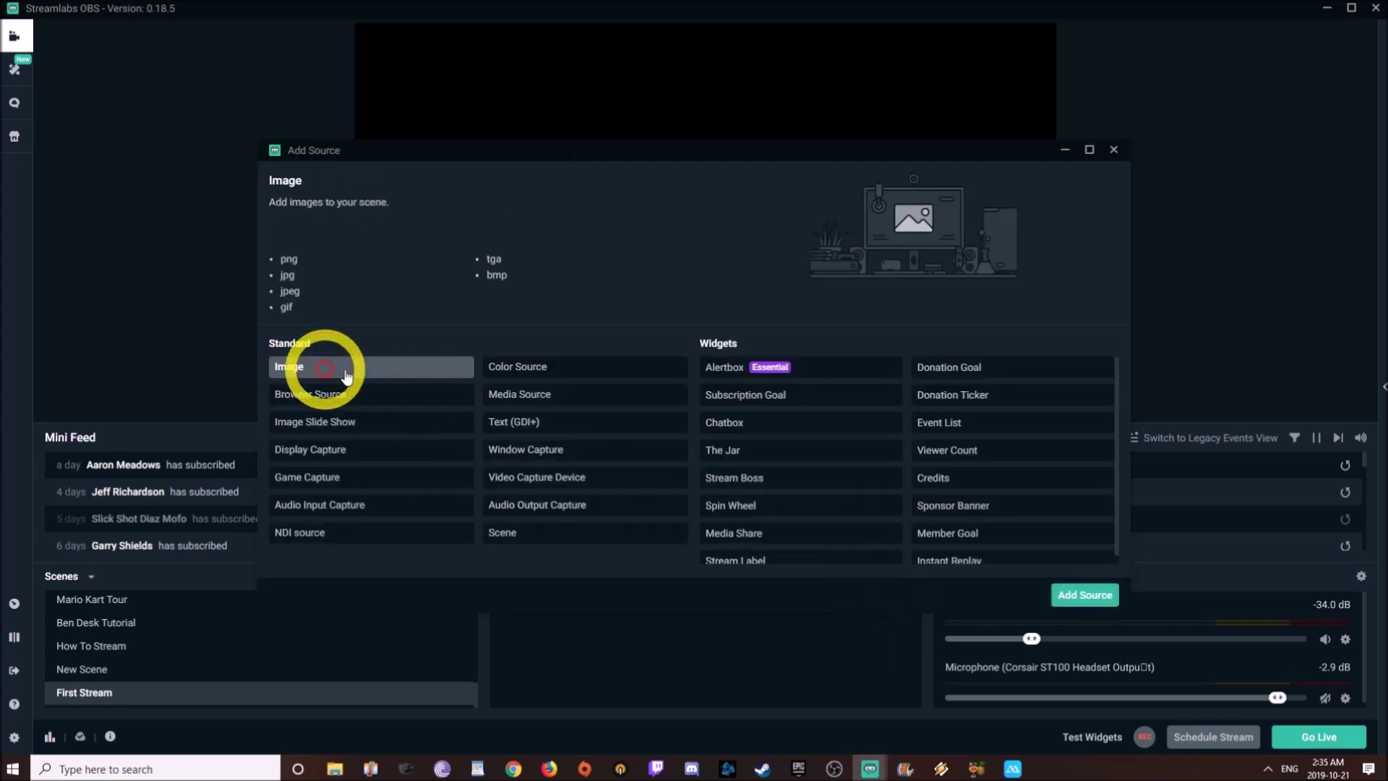
pyautogui.click(1077, 597)
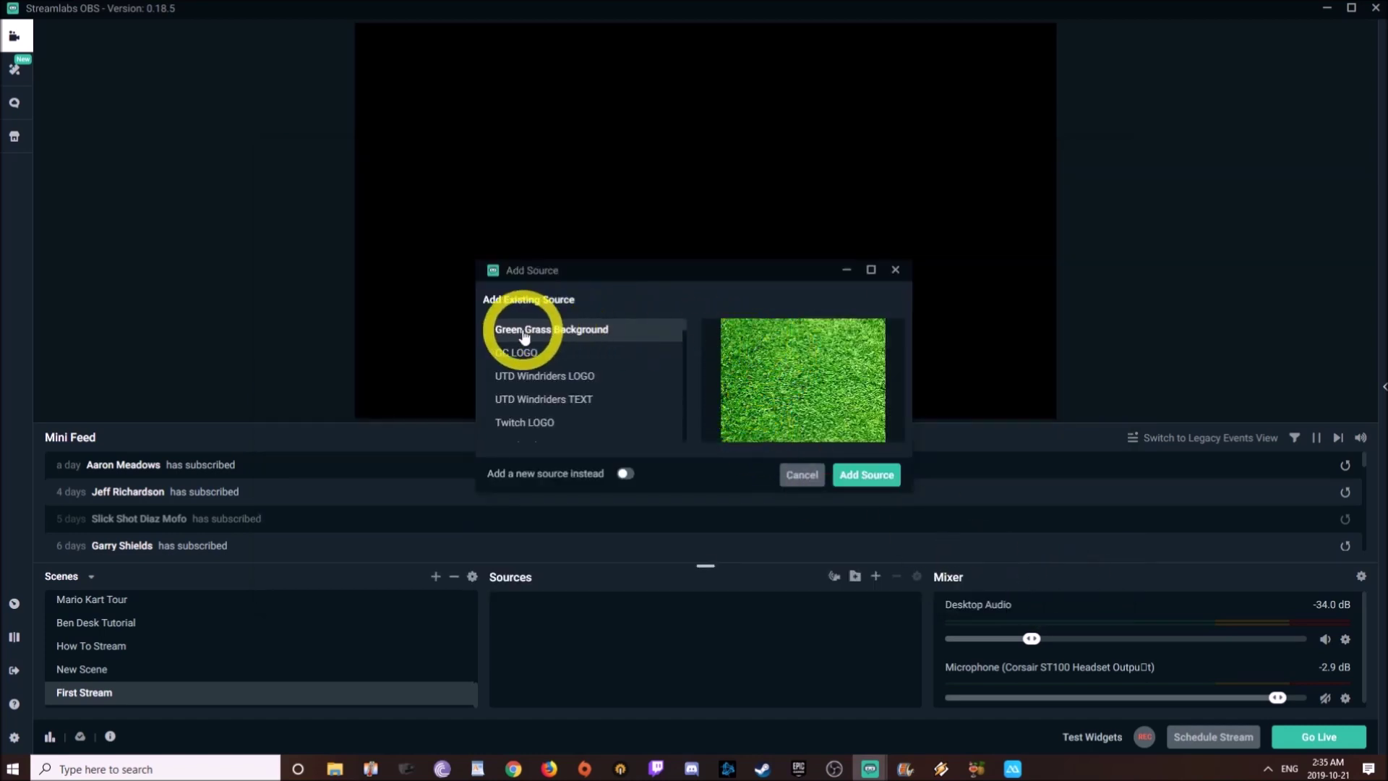
pyautogui.click(880, 480)
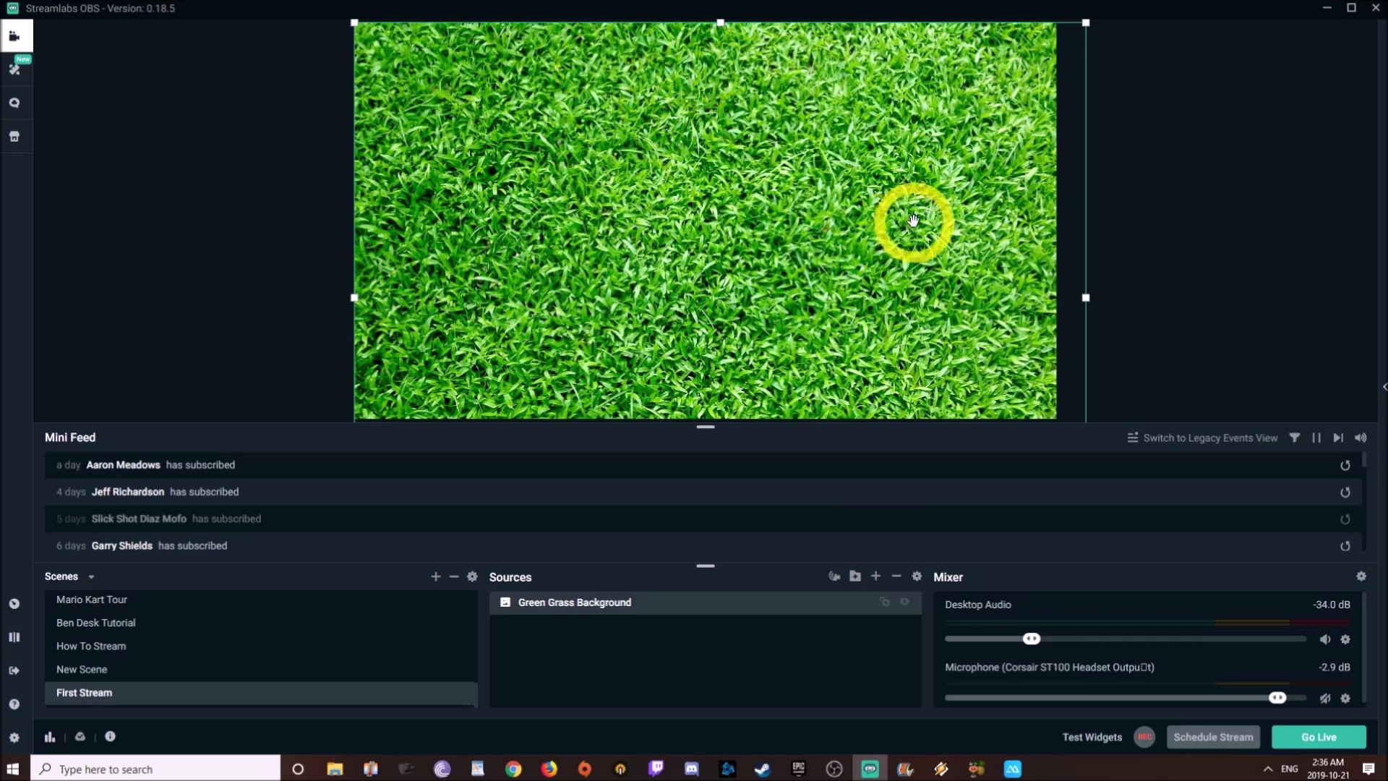
# Create a new Video Capture Device source named 'Webcam'
pyautogui.click(876, 577)
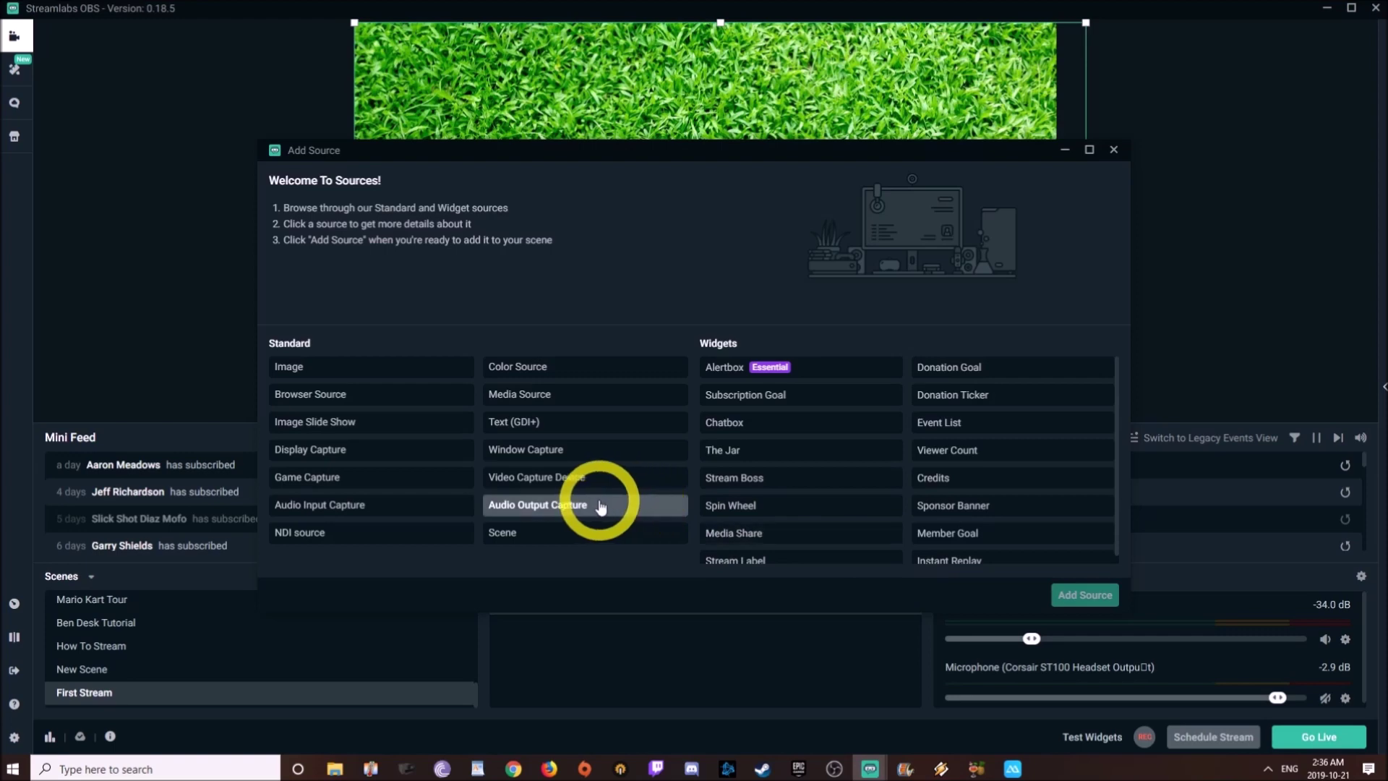
pyautogui.click(555, 483)
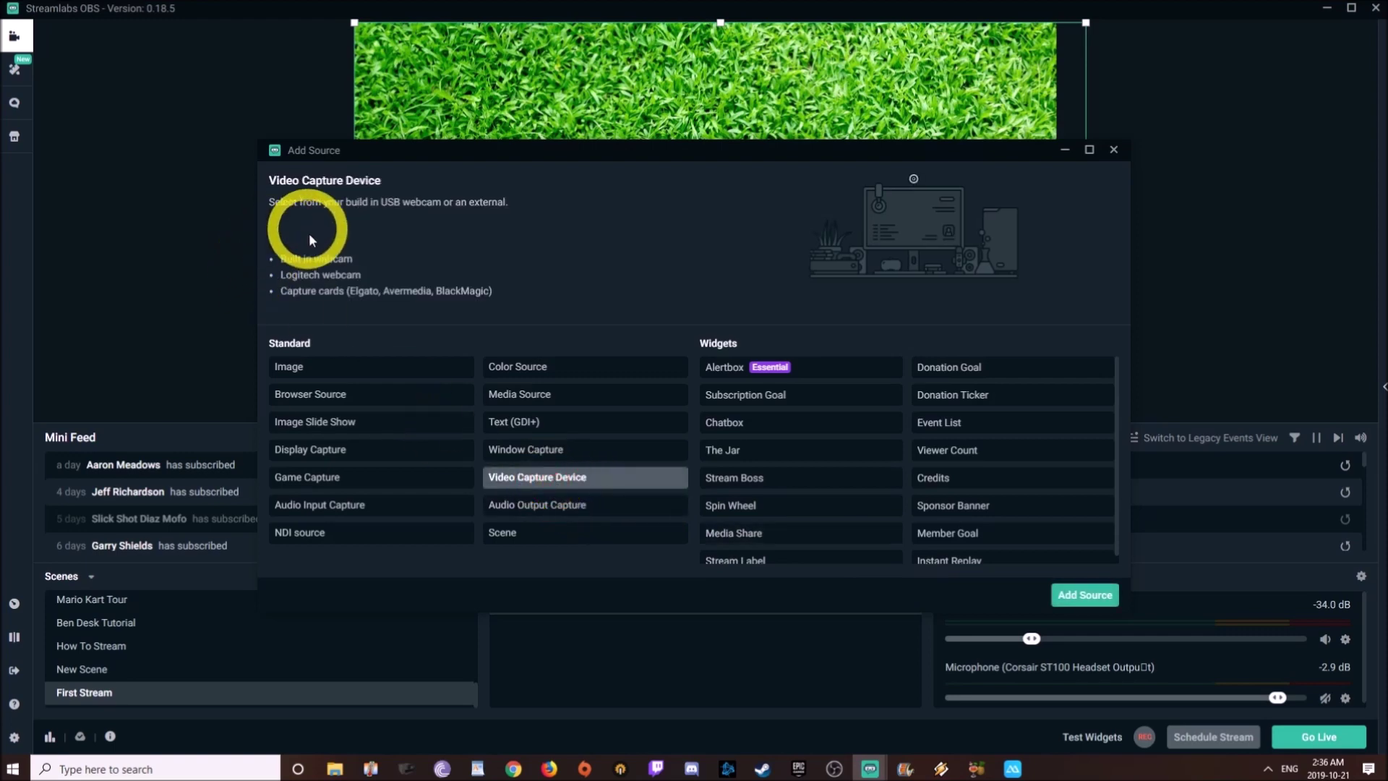
pyautogui.click(1078, 598)
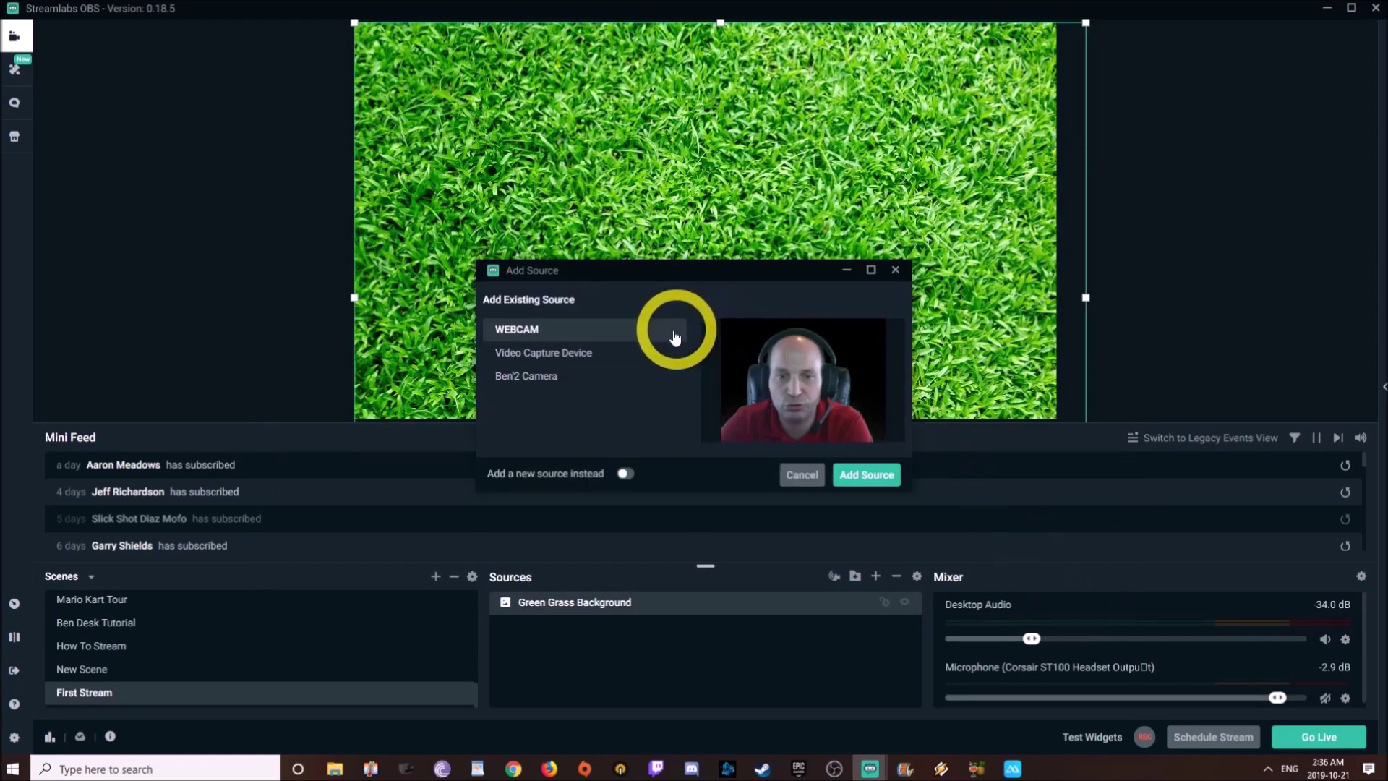
pyautogui.click(626, 474)
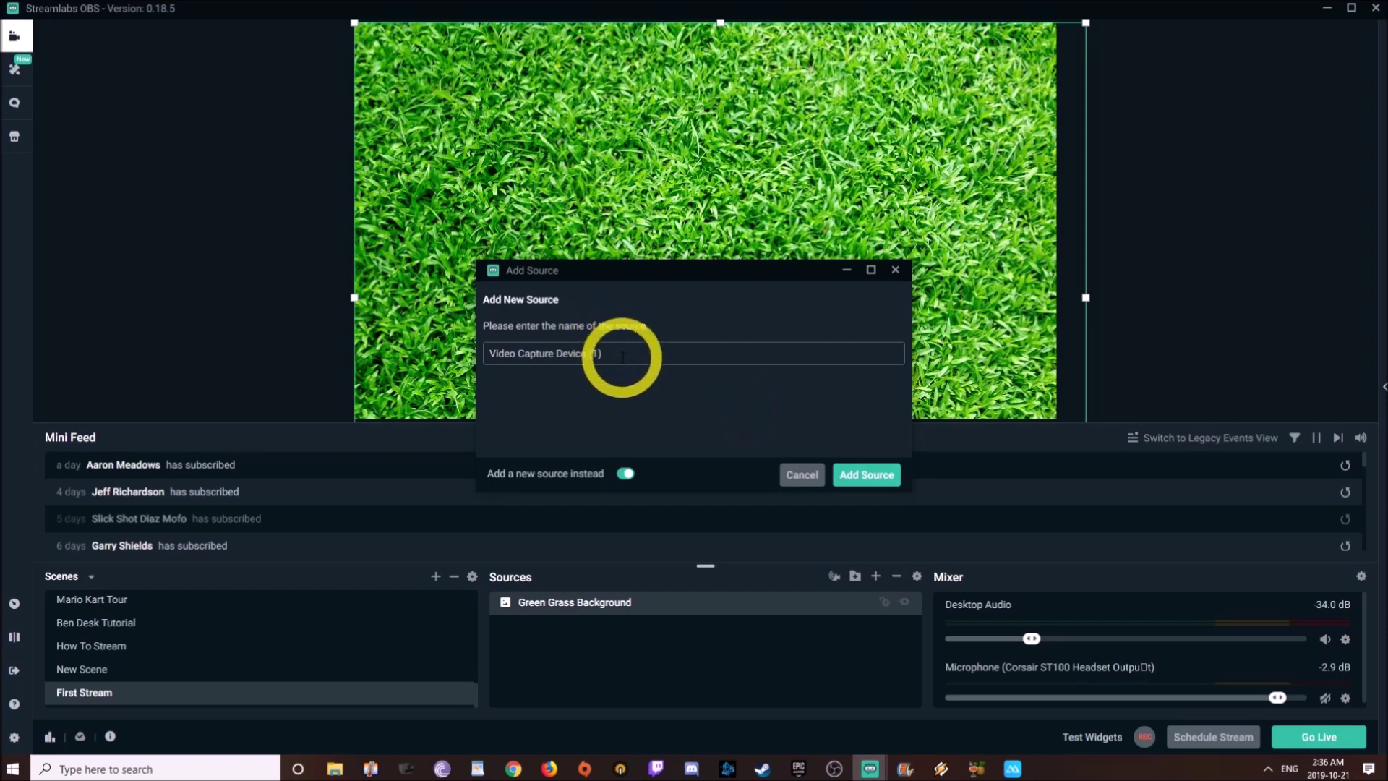
pyautogui.moveTo(619, 353); pyautogui.dragTo(418, 350)
pyautogui.write('Webcam')
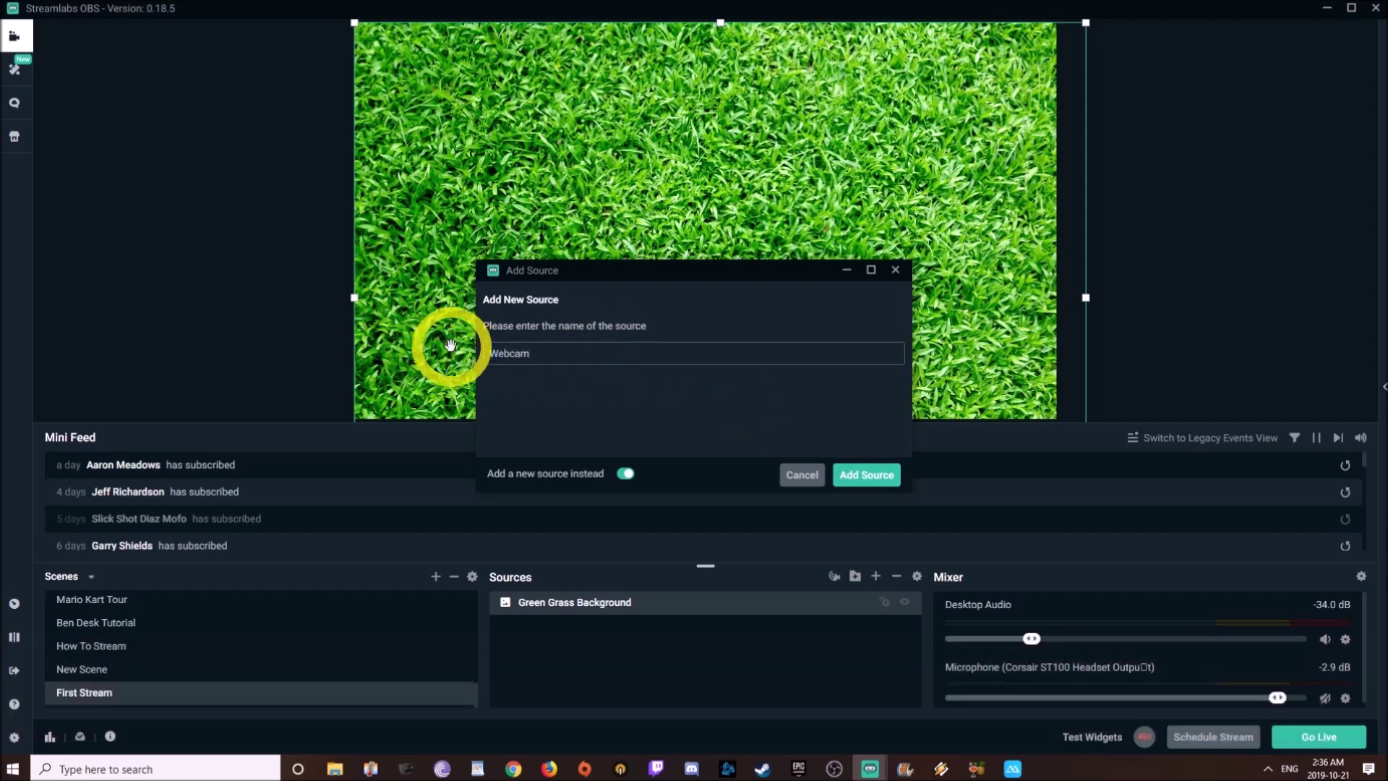
pyautogui.click(863, 475)
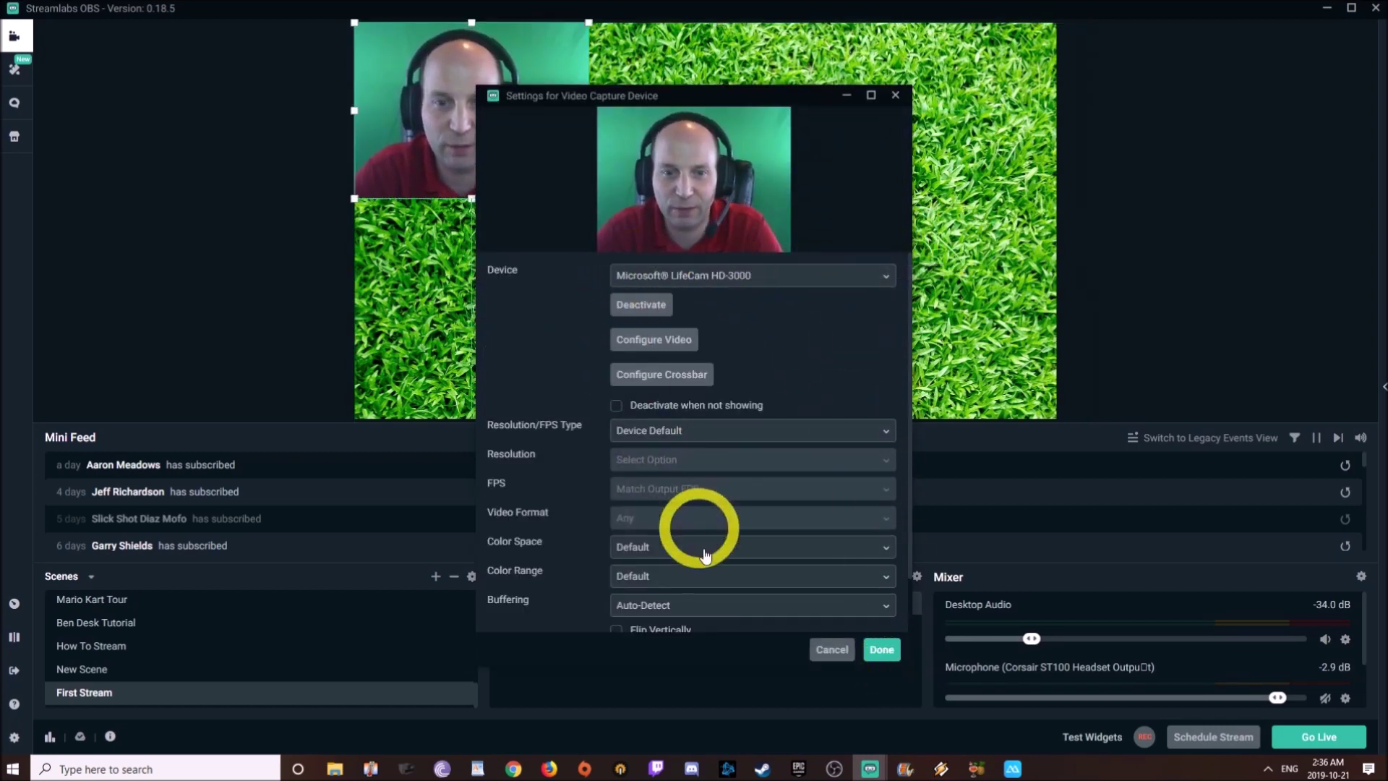
# Accept the webcam settings, then move the Webcam to the lower left and resize it
pyautogui.click(883, 654)
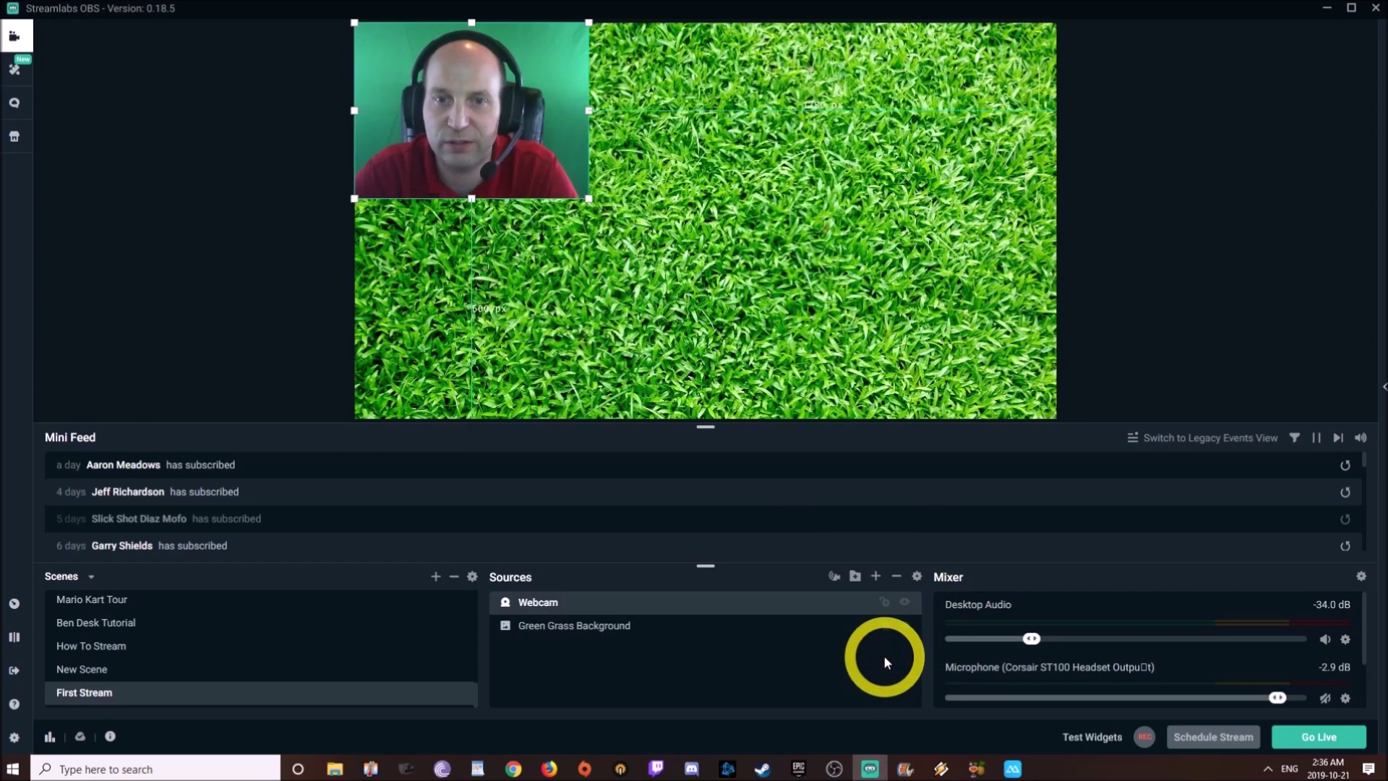
pyautogui.moveTo(472, 94); pyautogui.dragTo(473, 321)
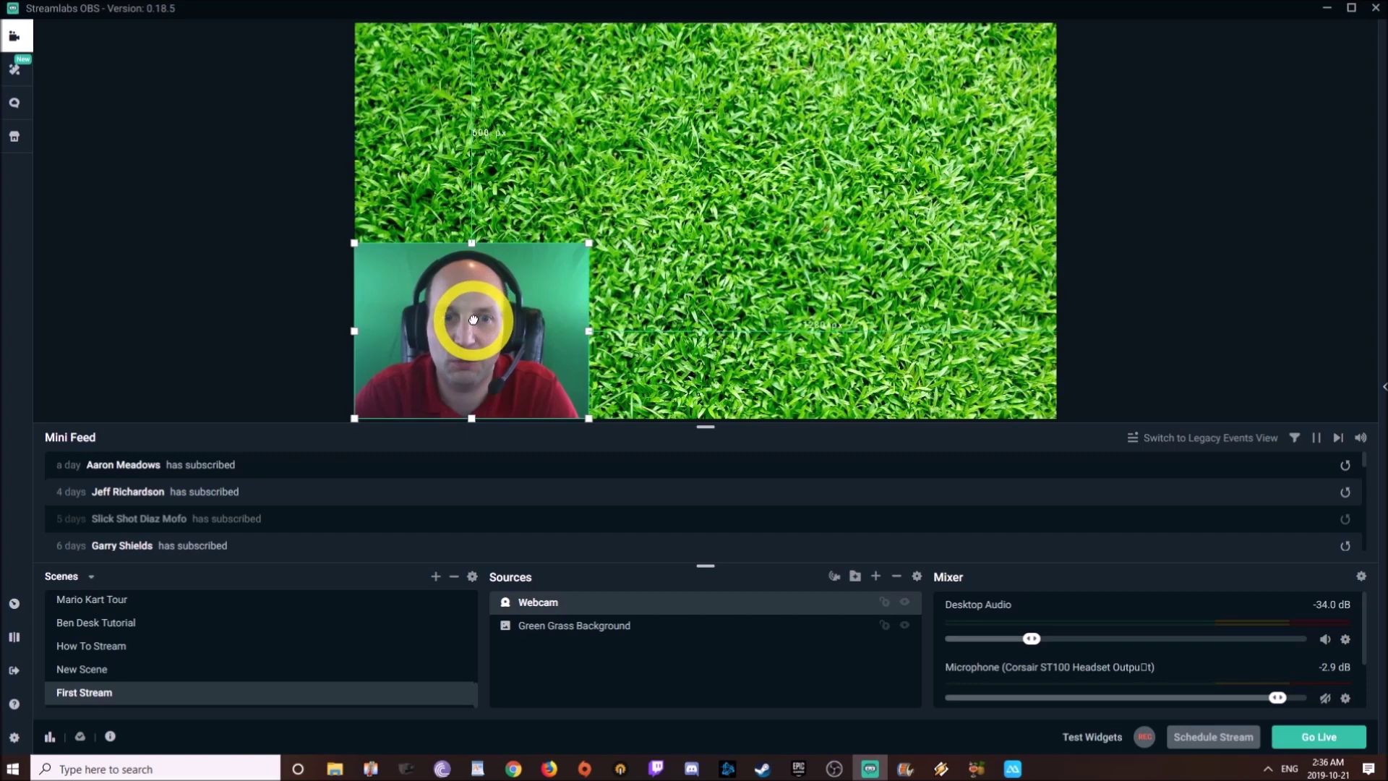
pyautogui.moveTo(590, 243); pyautogui.dragTo(608, 303)
pyautogui.moveTo(446, 302); pyautogui.dragTo(486, 318)
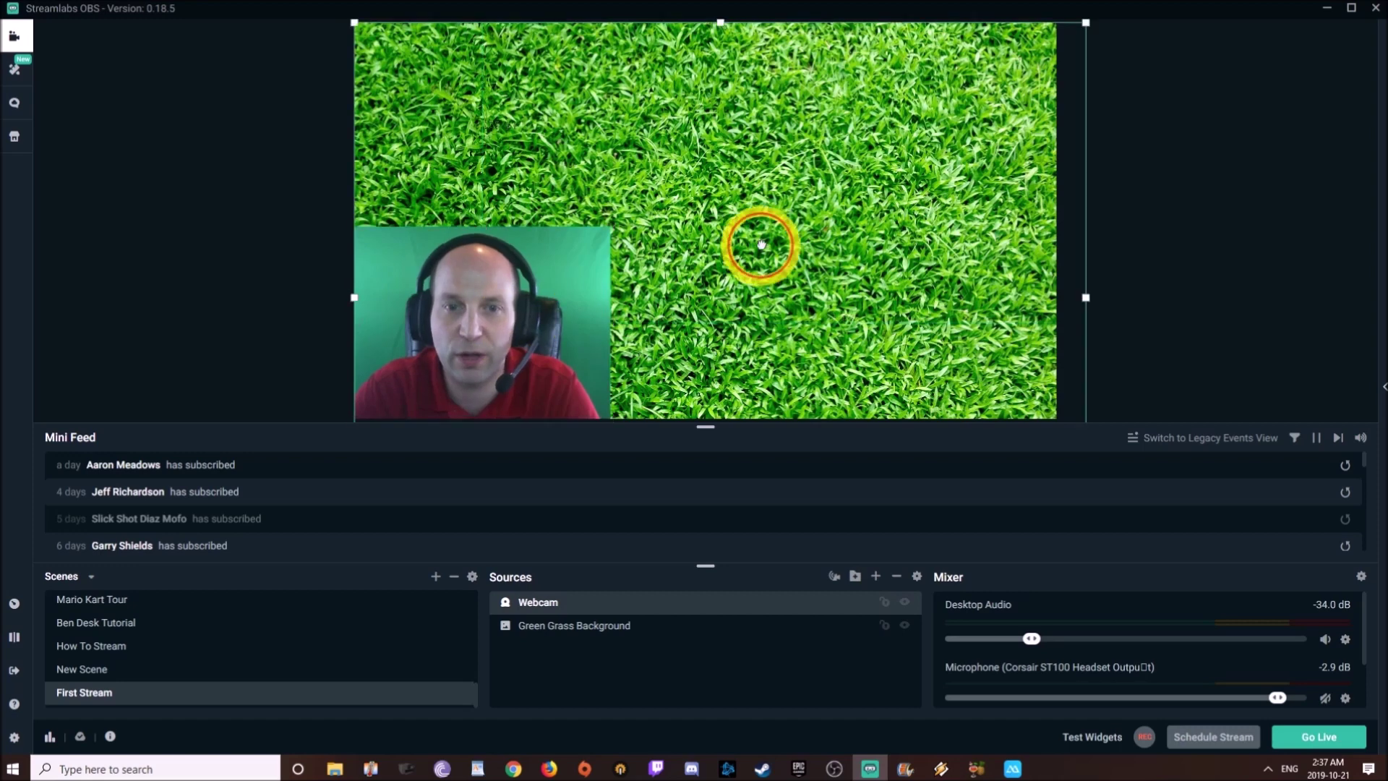
pyautogui.click(759, 244)
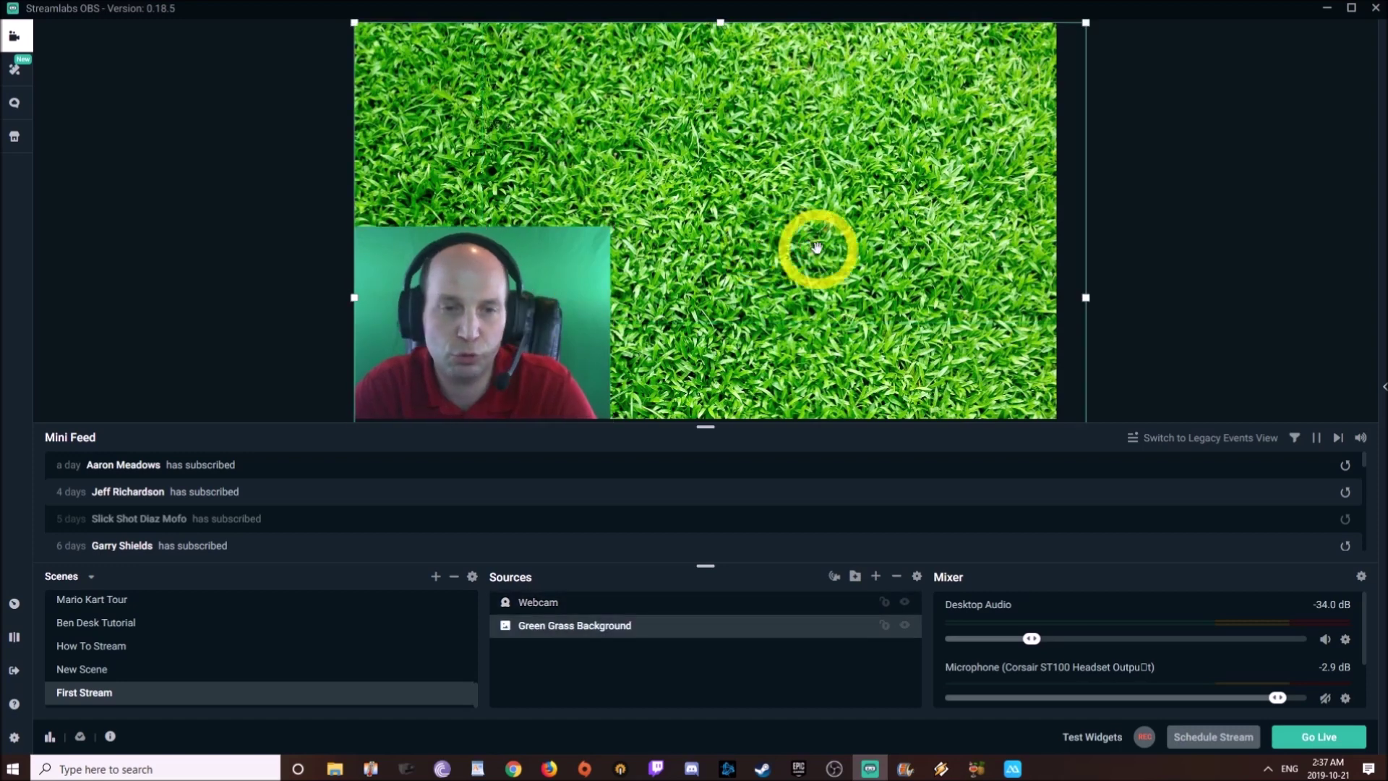
# Start an Image source, choosing a new source rather than reusing GC LOGO
pyautogui.click(876, 577)
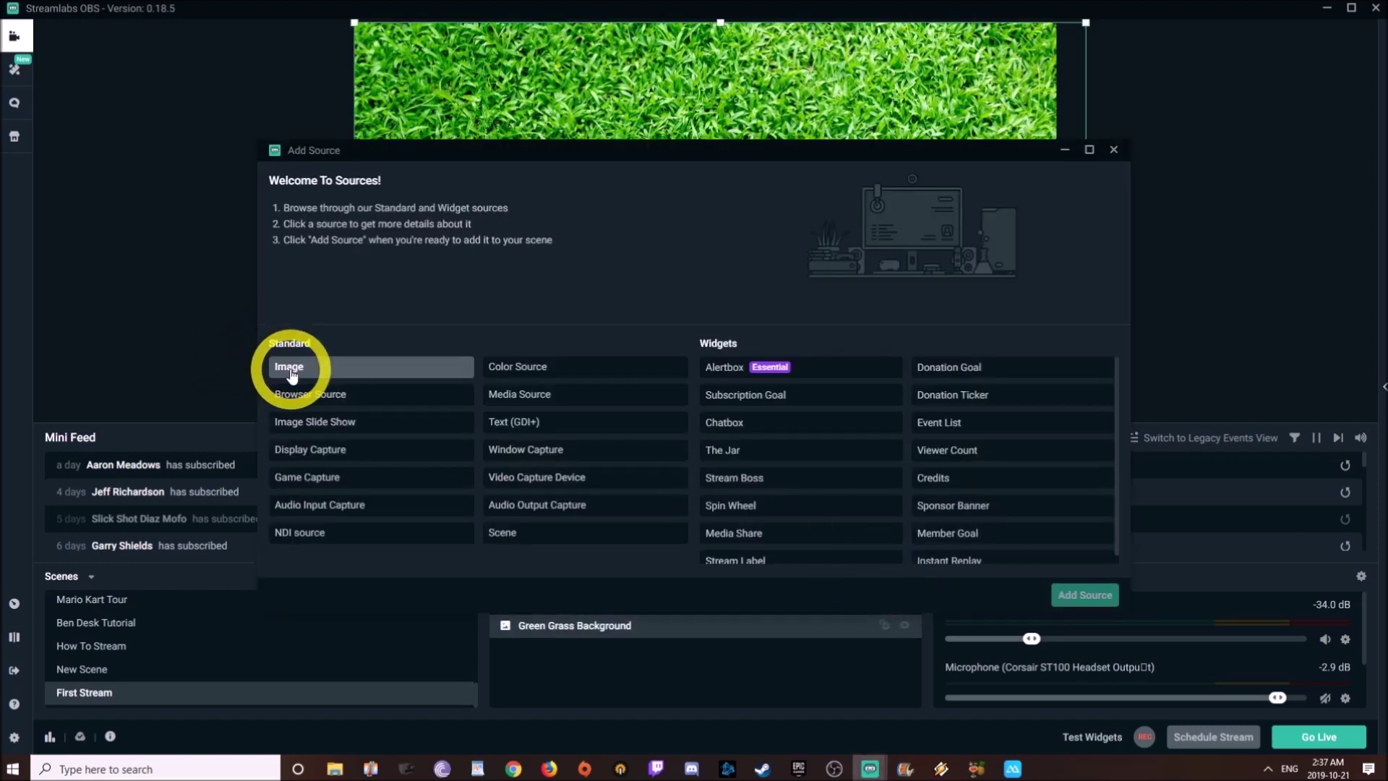
pyautogui.click(296, 365)
pyautogui.click(1077, 592)
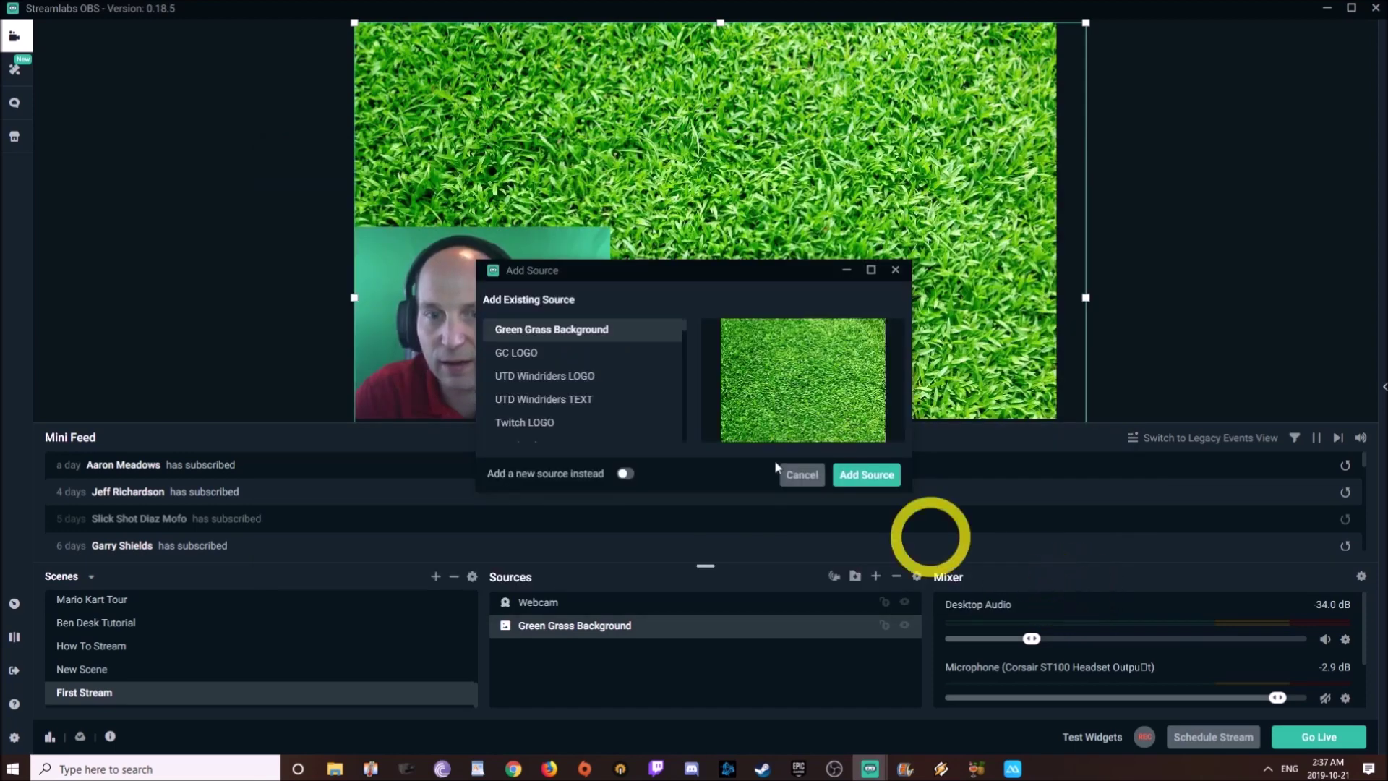
pyautogui.click(861, 474)
pyautogui.moveTo(510, 581)
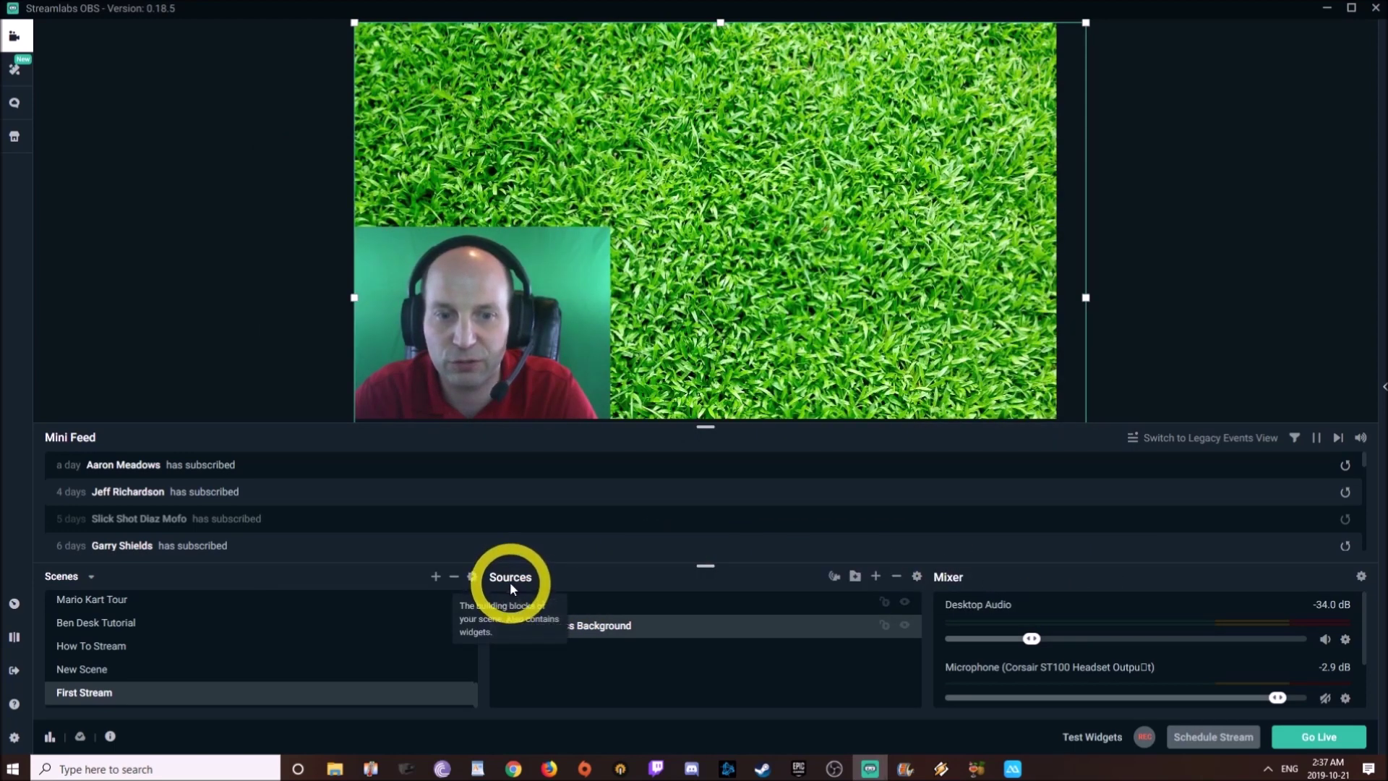
pyautogui.click(876, 576)
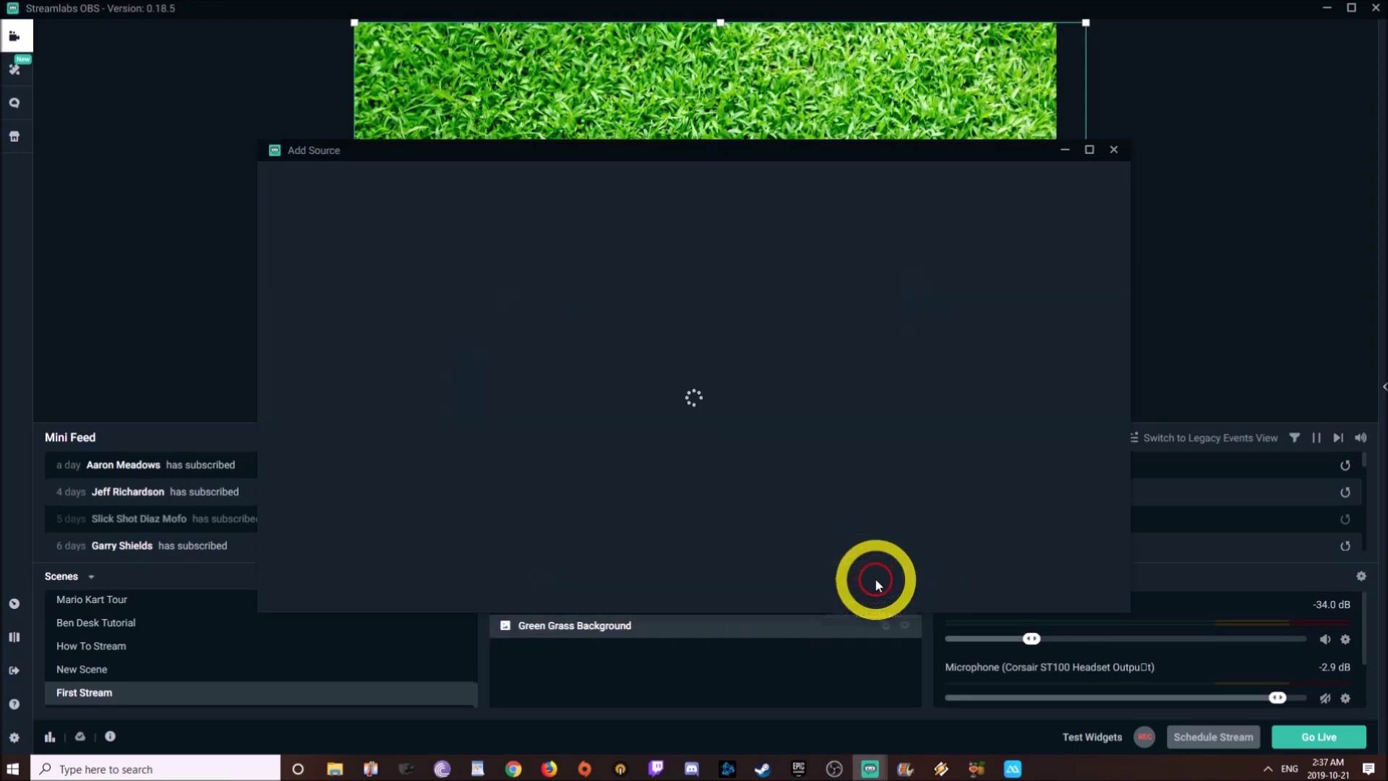
pyautogui.click(293, 370)
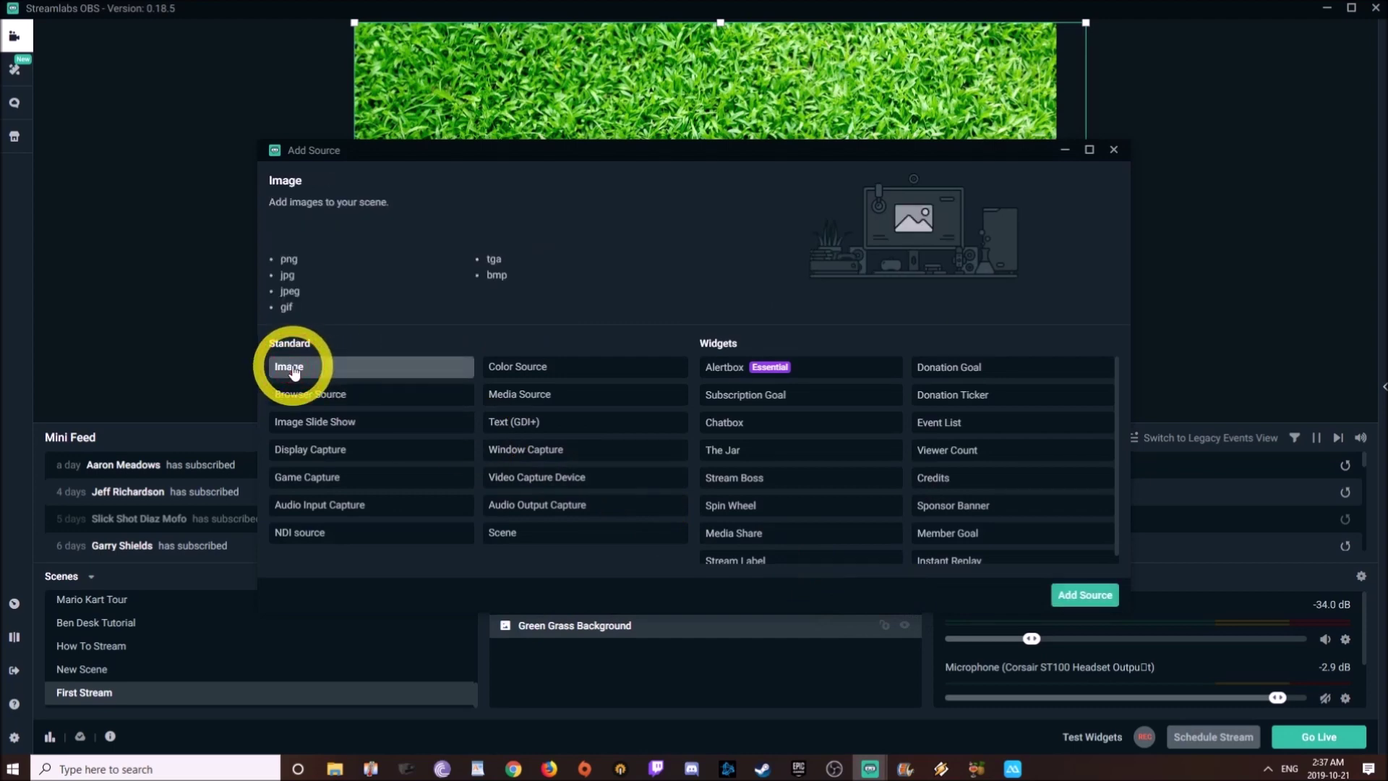
pyautogui.click(1089, 597)
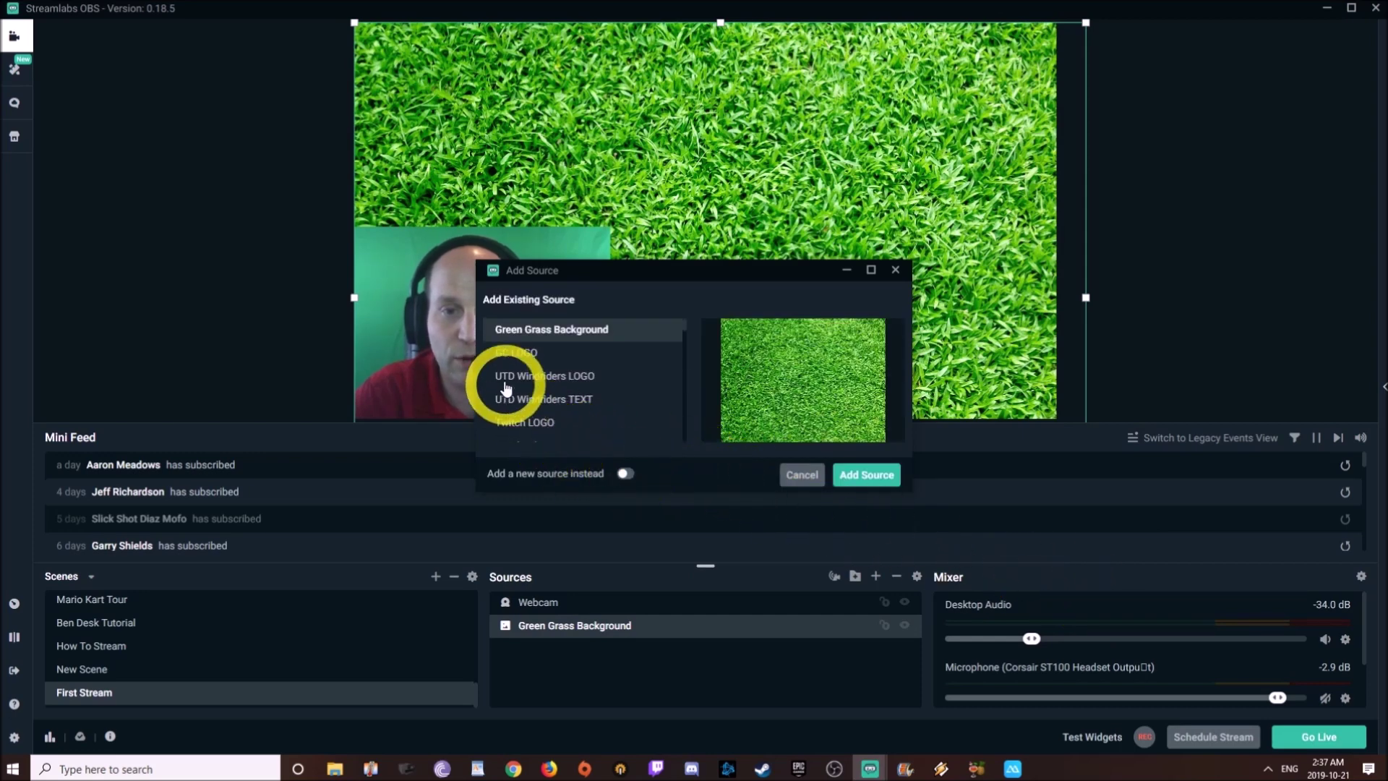
pyautogui.click(516, 352)
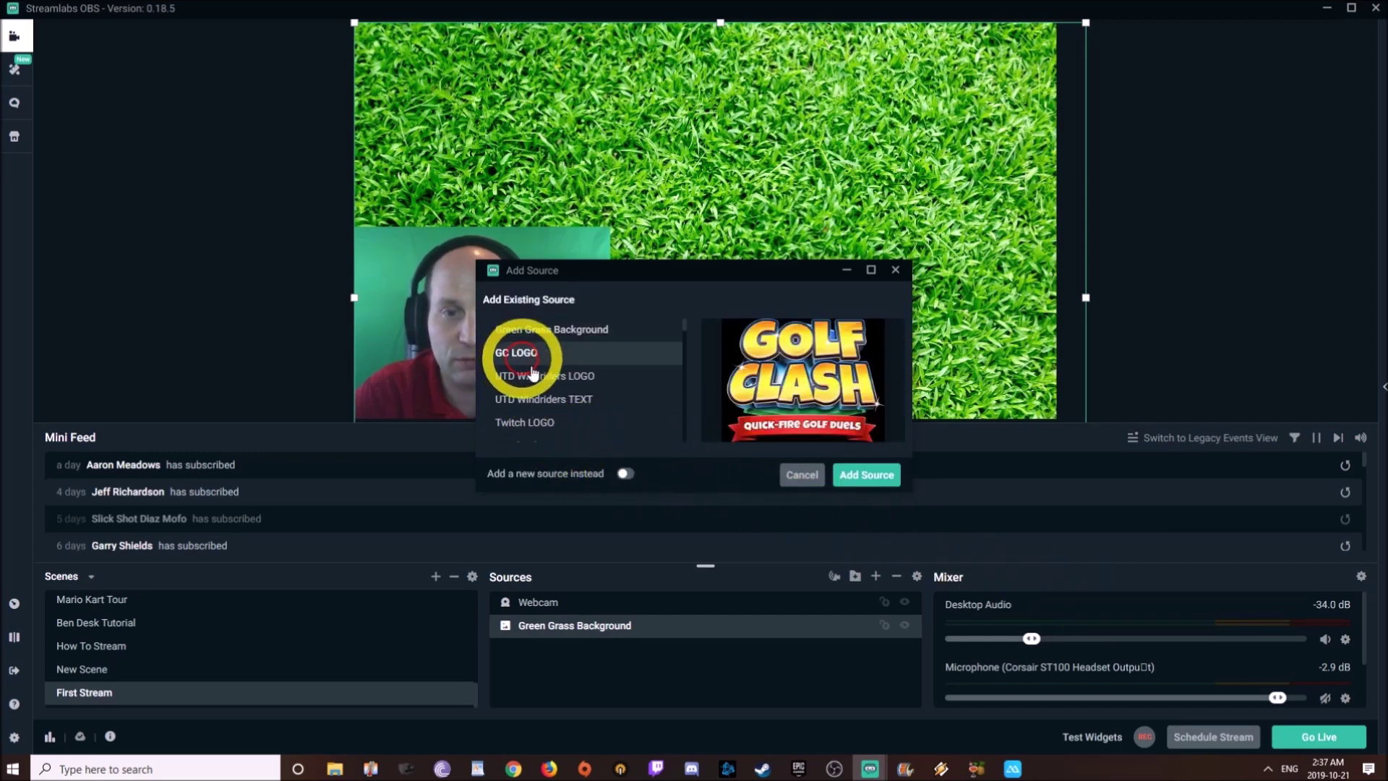
pyautogui.click(622, 475)
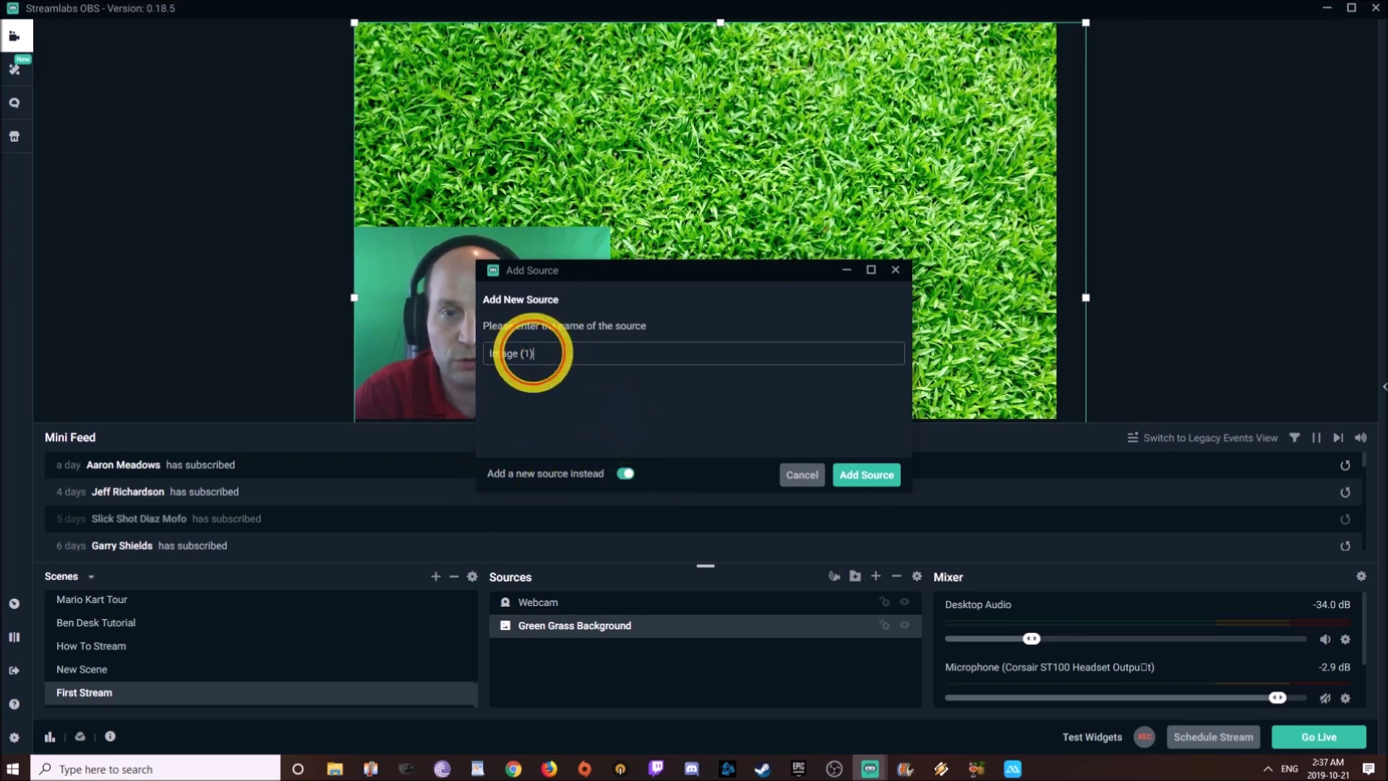
# Name the new image source 'logo'
pyautogui.moveTo(527, 354); pyautogui.dragTo(494, 371)
pyautogui.press('BackSpace')
pyautogui.write('logo')
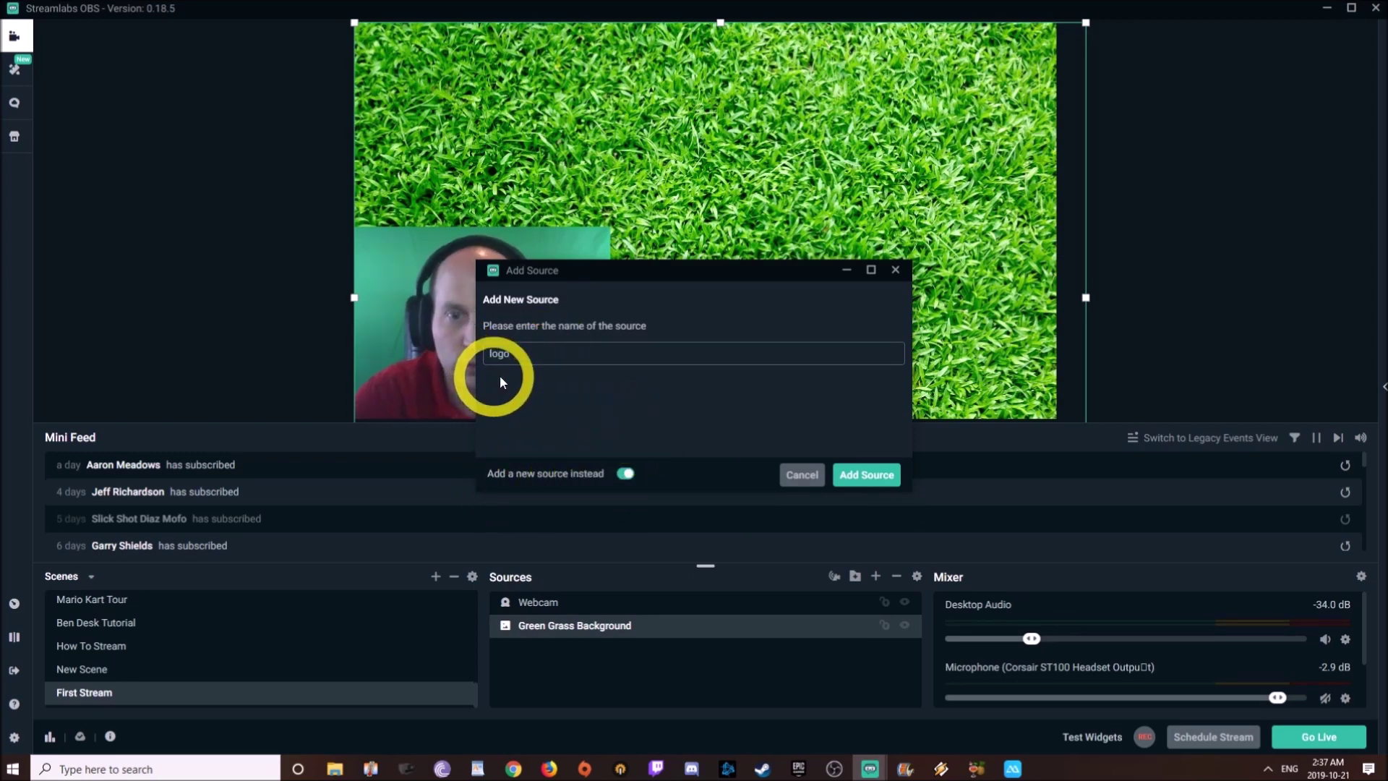
pyautogui.click(867, 477)
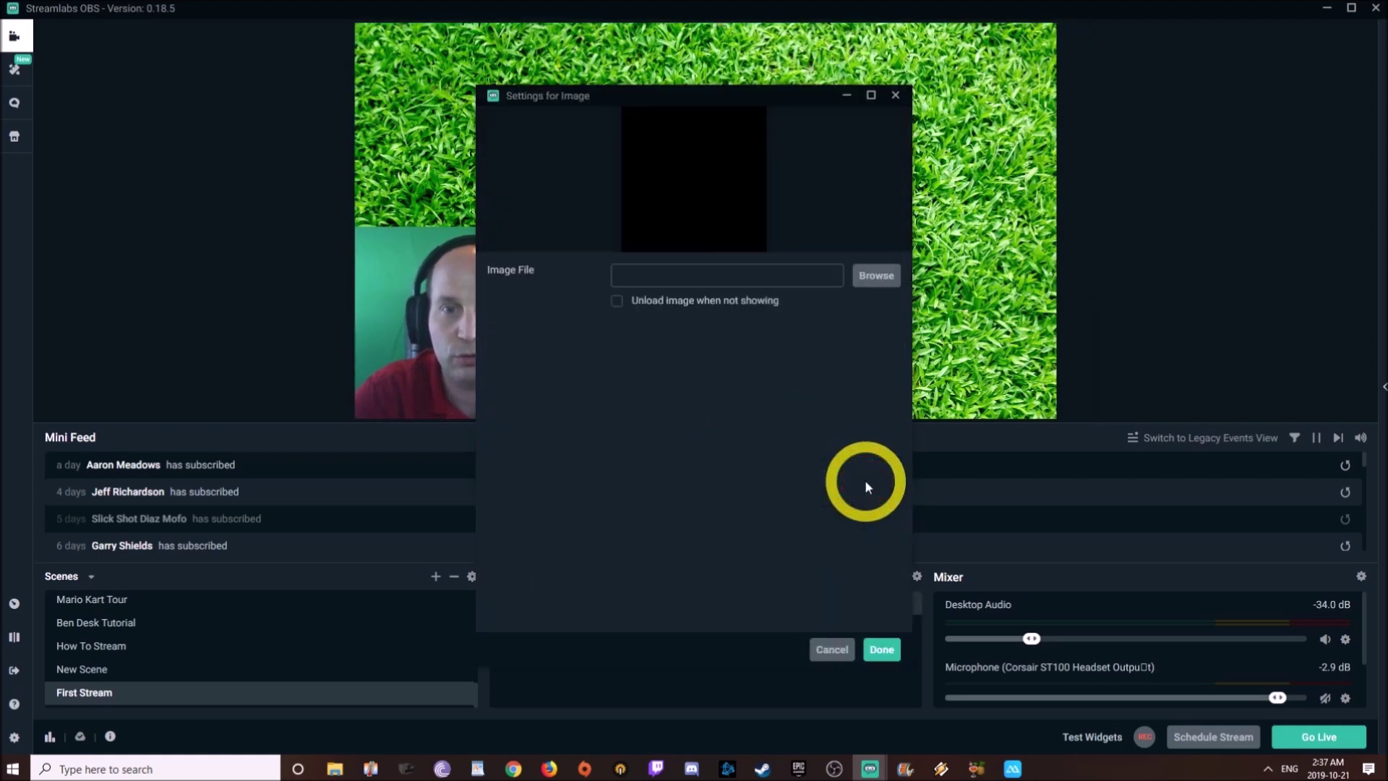
# Load LOGO Golf Clash.png as the logo source's image and confirm
pyautogui.click(875, 278)
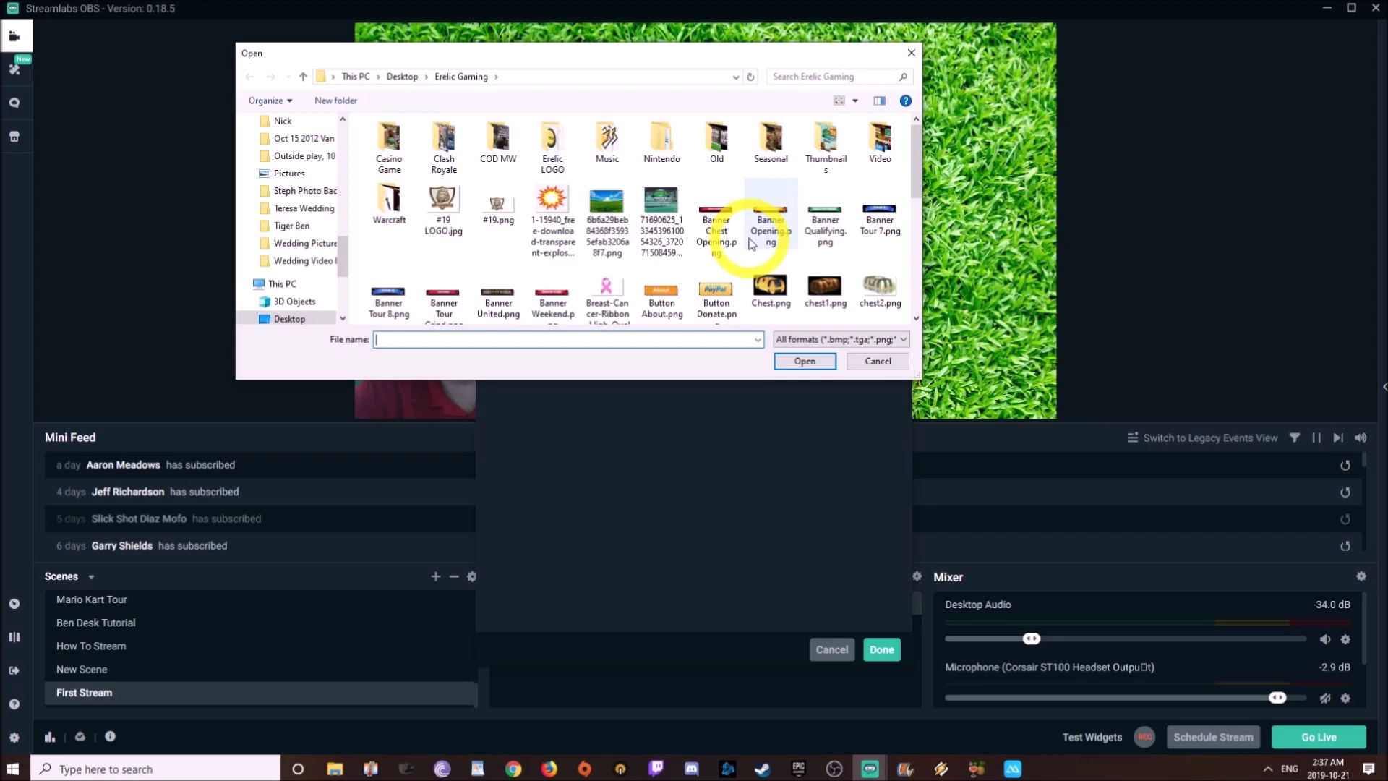
pyautogui.scroll(-1, 752, 241)
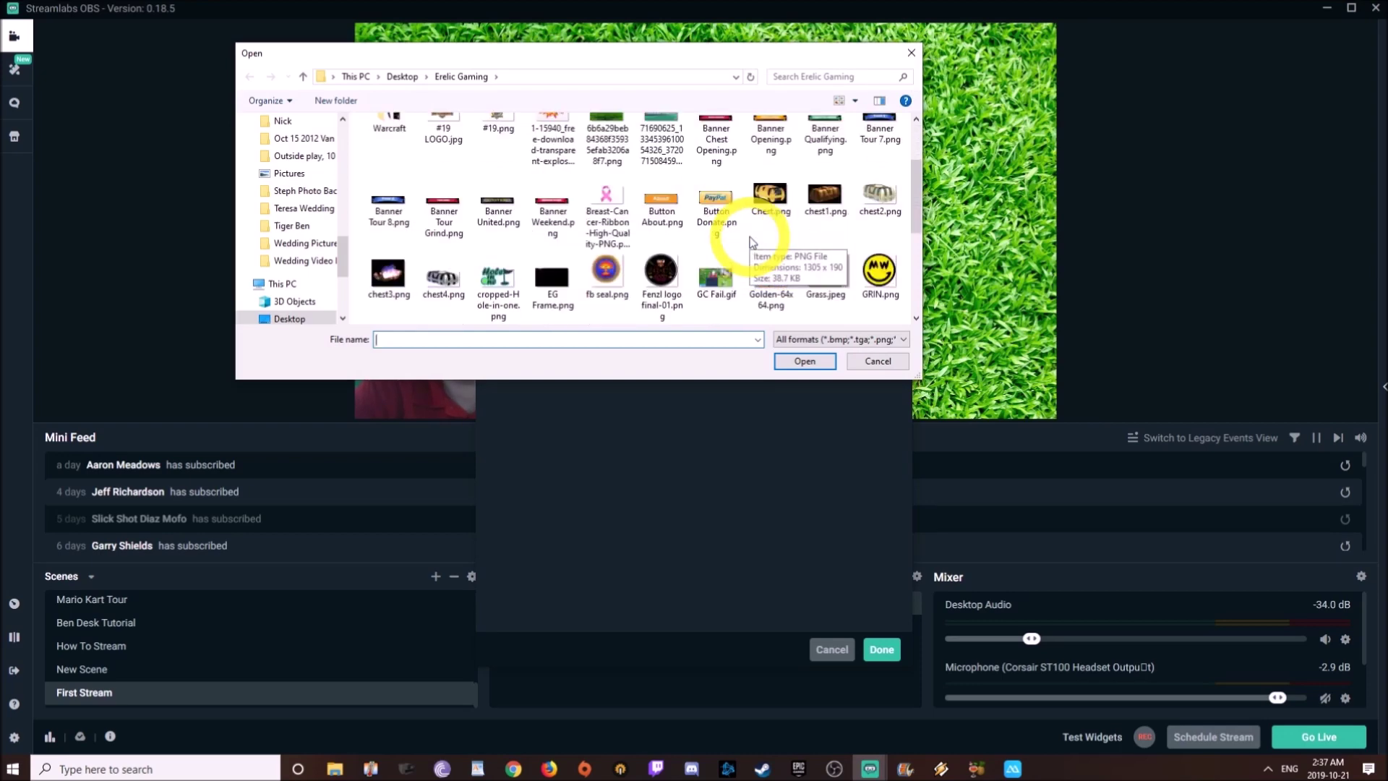
pyautogui.scroll(-1, 824, 254)
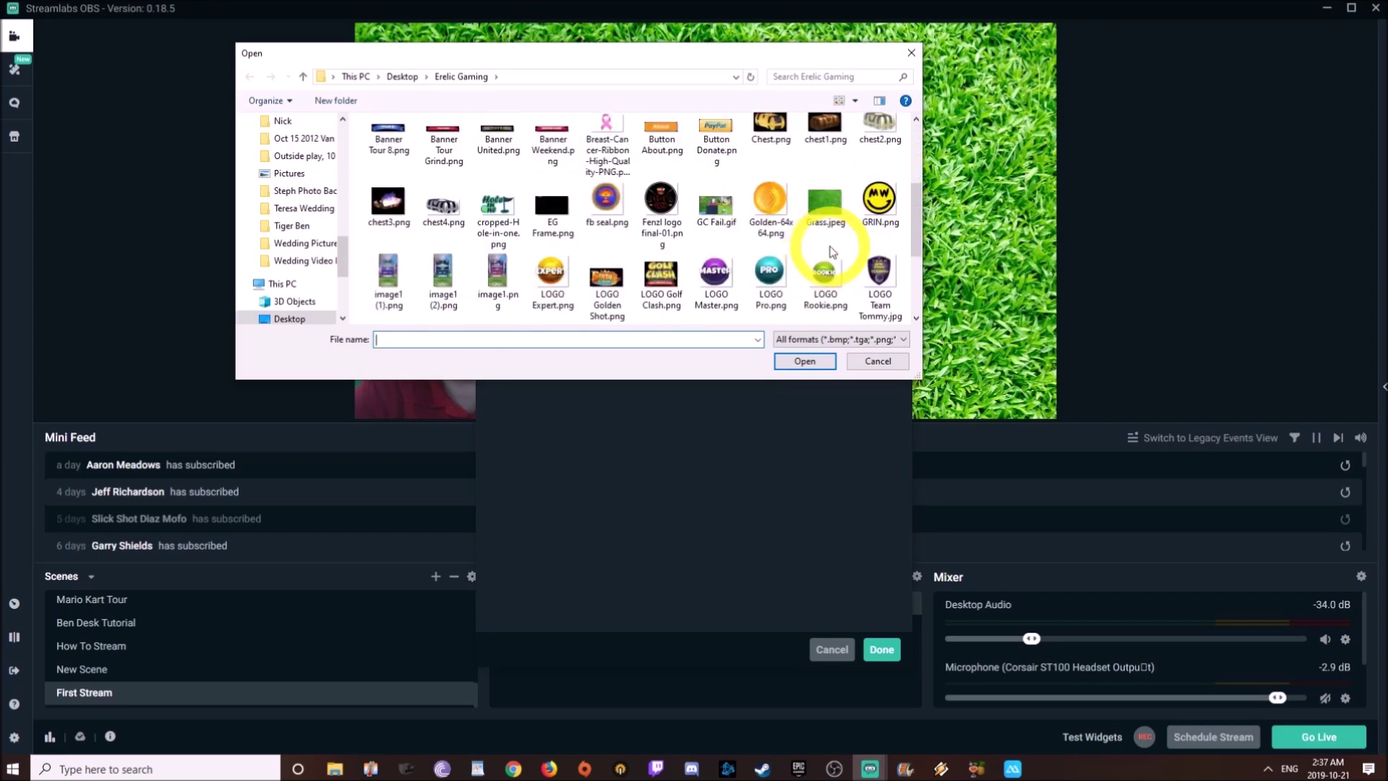
pyautogui.click(661, 275)
pyautogui.click(801, 361)
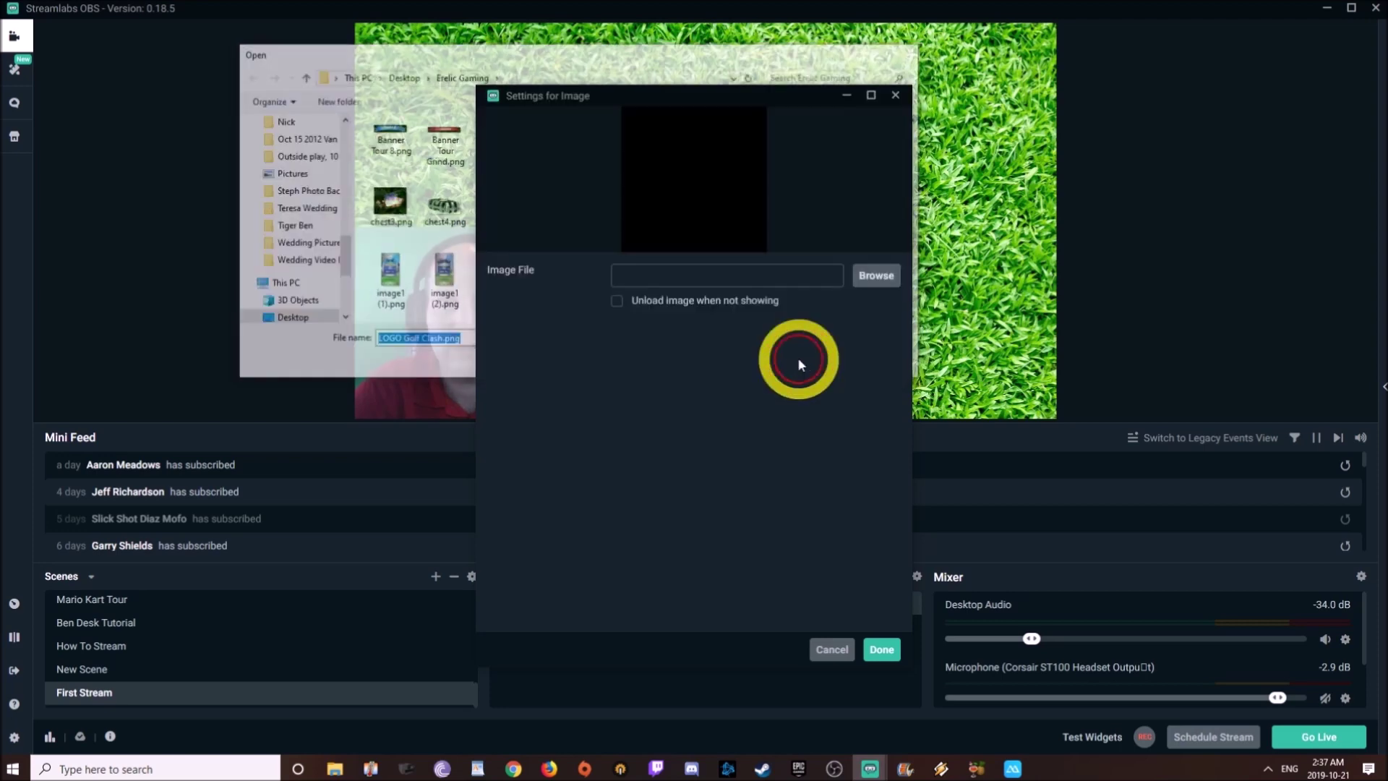
pyautogui.click(883, 650)
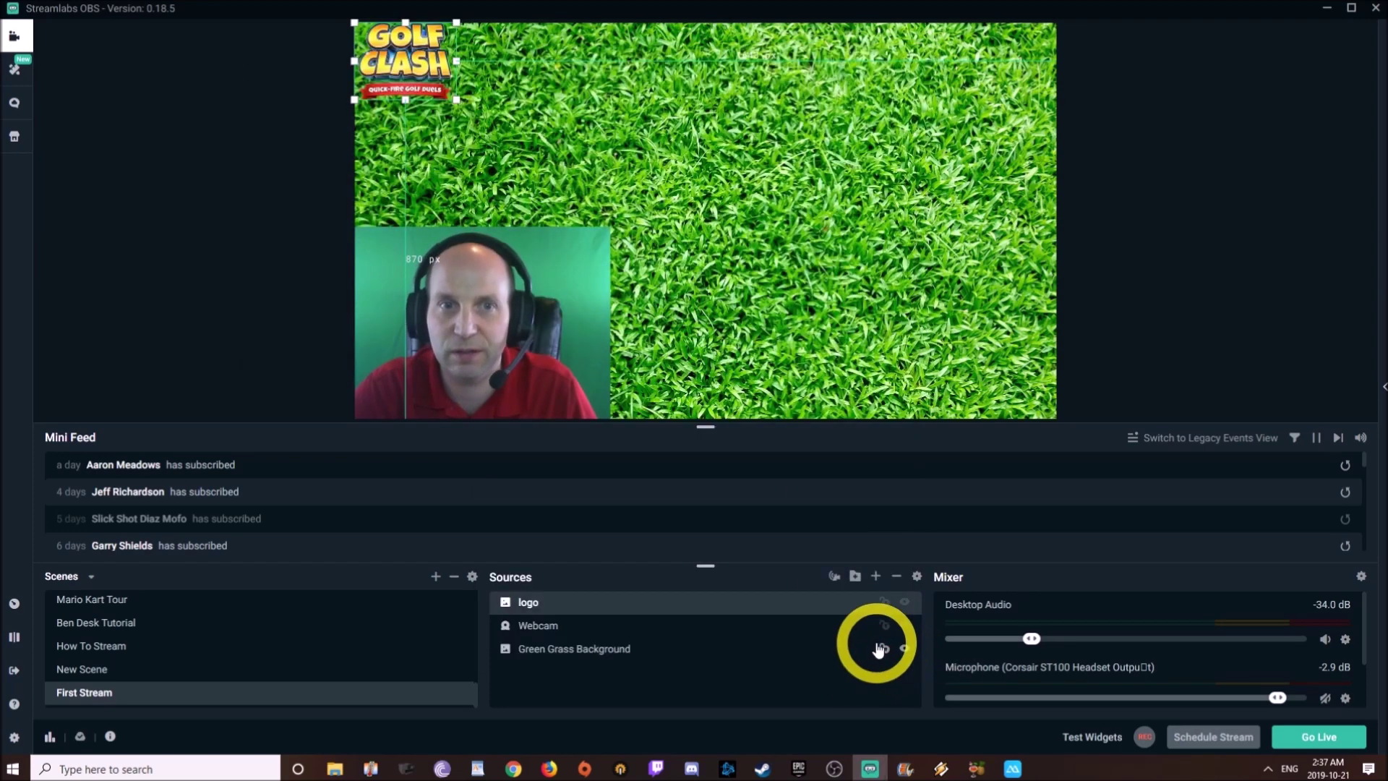
# Enlarge the Golf Clash logo to fill the top-left corner above the webcam
pyautogui.moveTo(453, 96); pyautogui.dragTo(660, 198)
pyautogui.moveTo(570, 142); pyautogui.dragTo(456, 87)
pyautogui.moveTo(548, 169); pyautogui.dragTo(618, 220)
# Reorder Sources so logo and Webcam sit above Green Grass Background
pyautogui.click(775, 208)
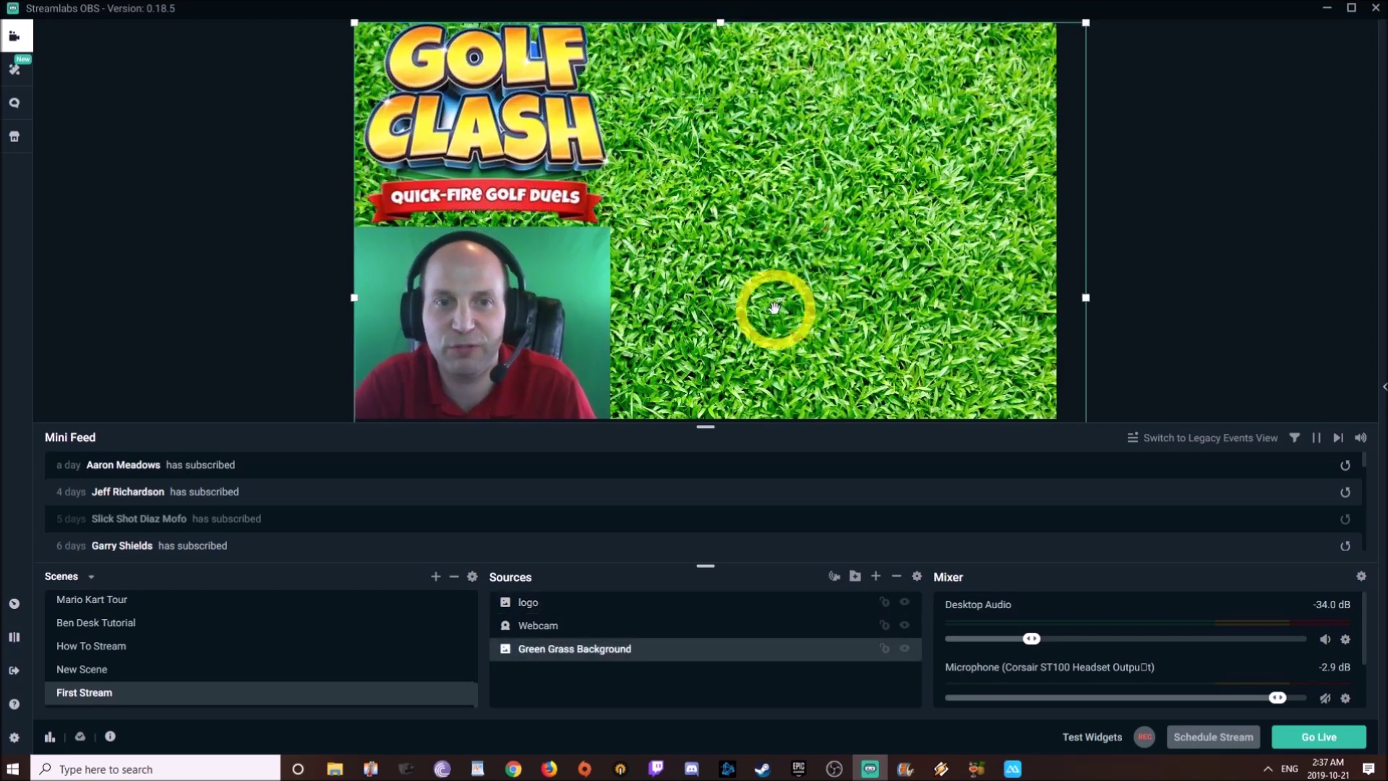
pyautogui.click(536, 627)
pyautogui.click(541, 654)
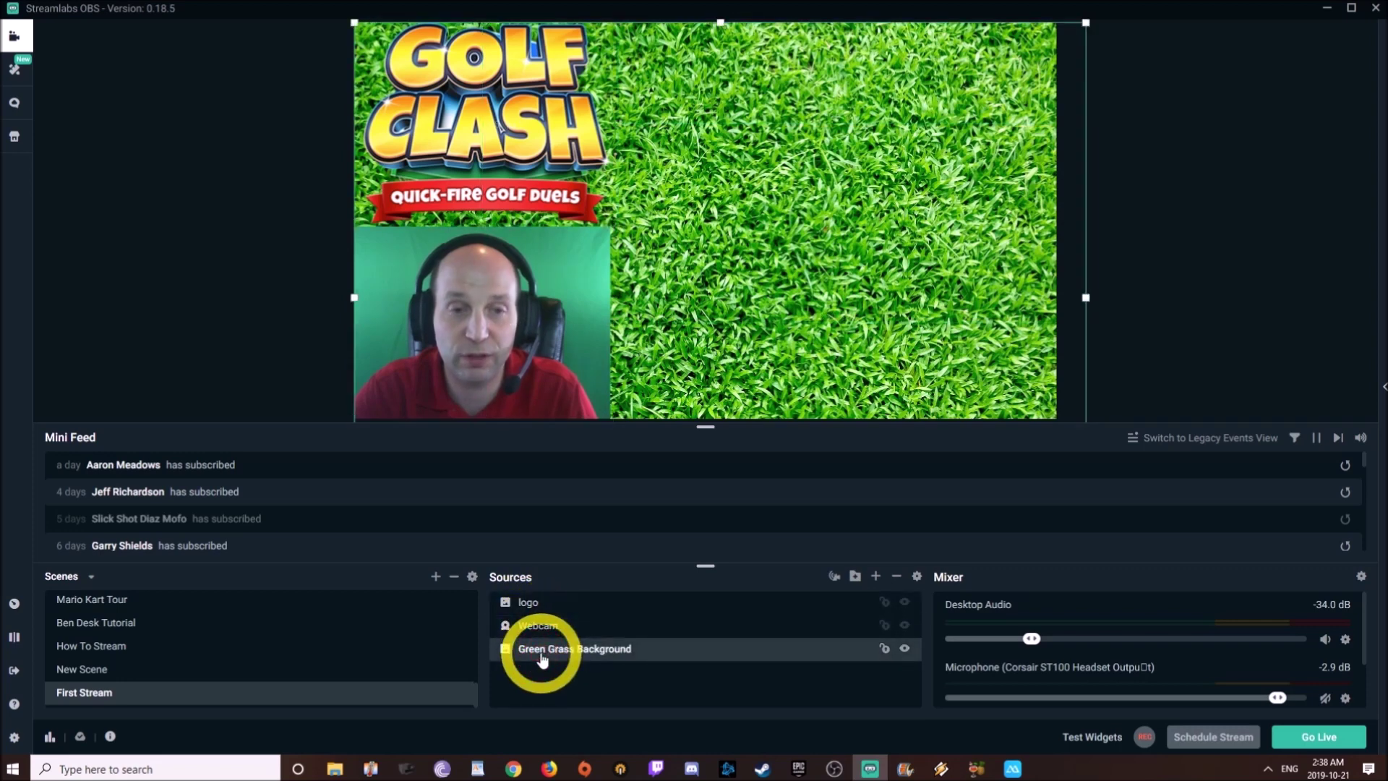
pyautogui.click(528, 605)
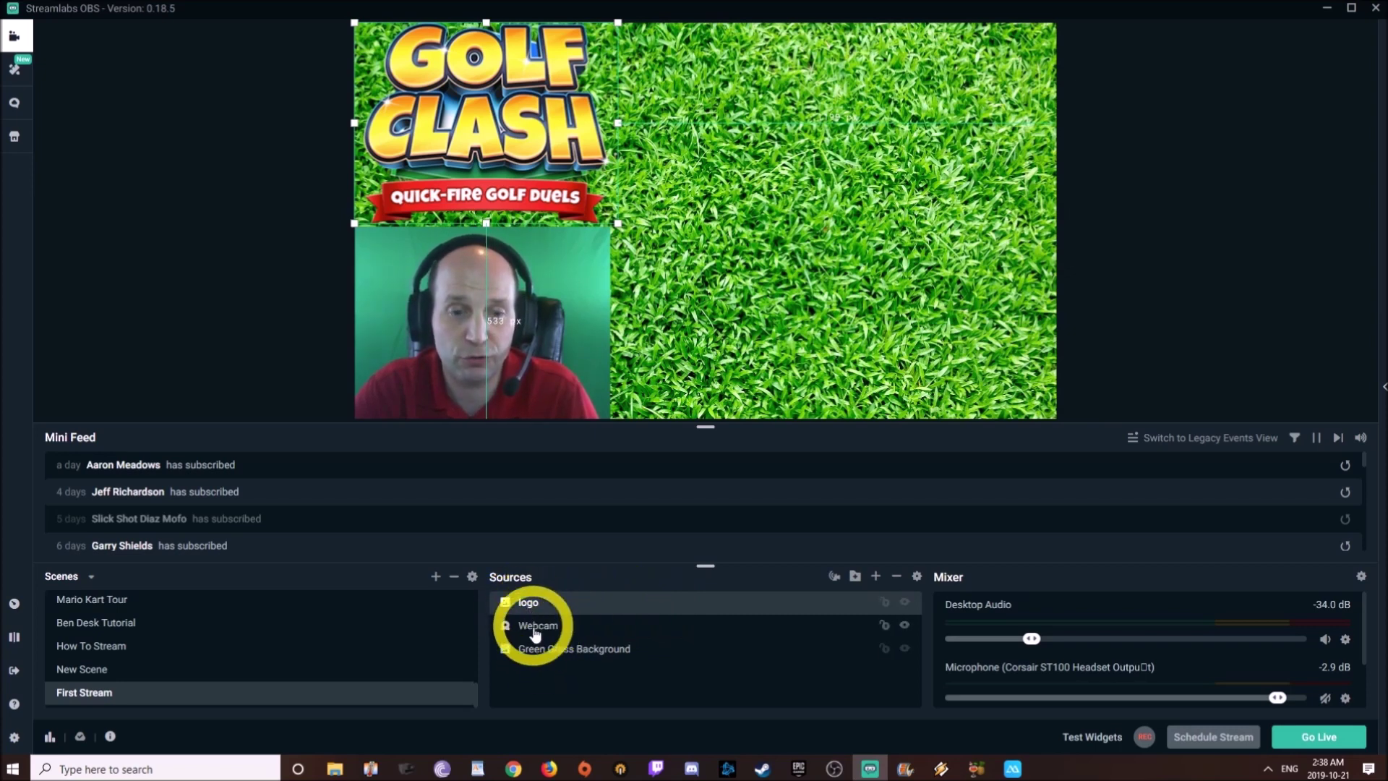
pyautogui.click(535, 651)
pyautogui.moveTo(536, 656); pyautogui.dragTo(533, 602)
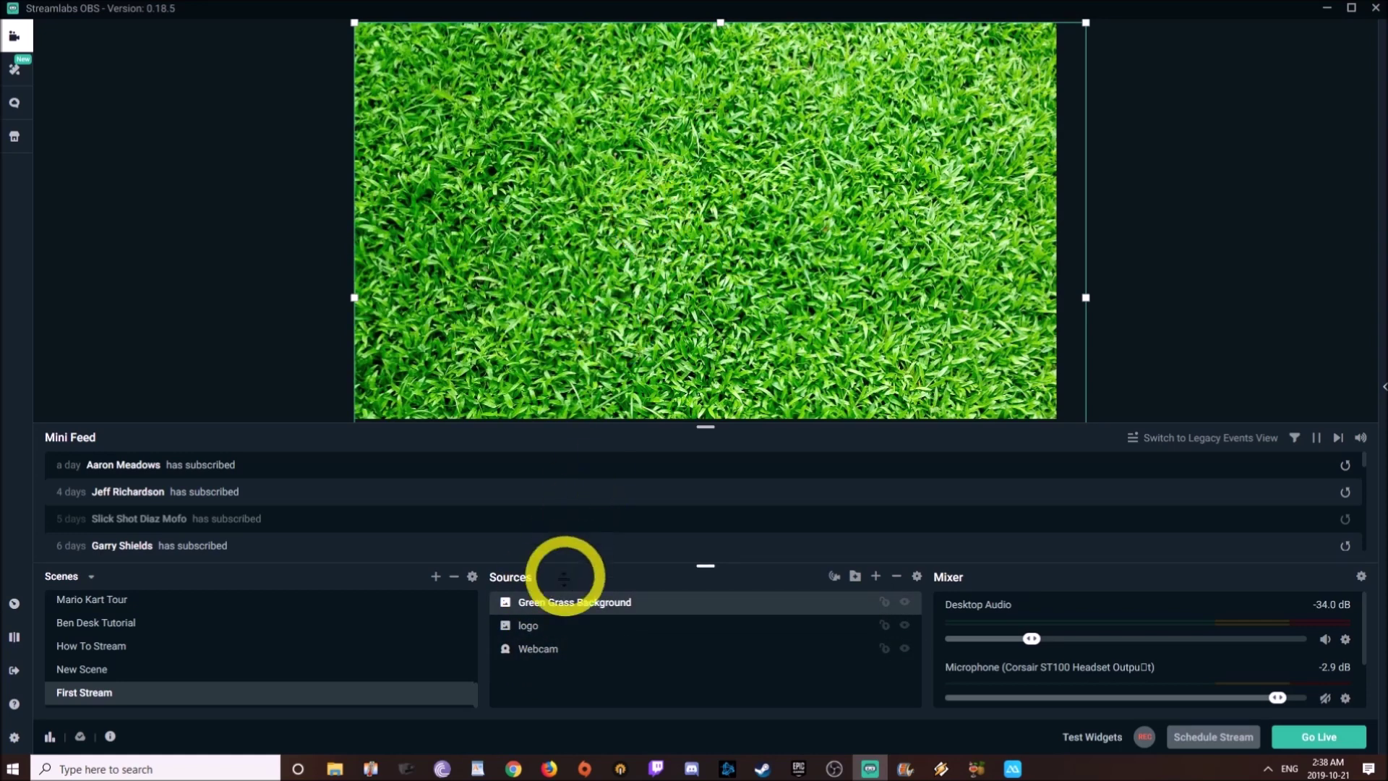
pyautogui.moveTo(519, 631); pyautogui.dragTo(533, 602)
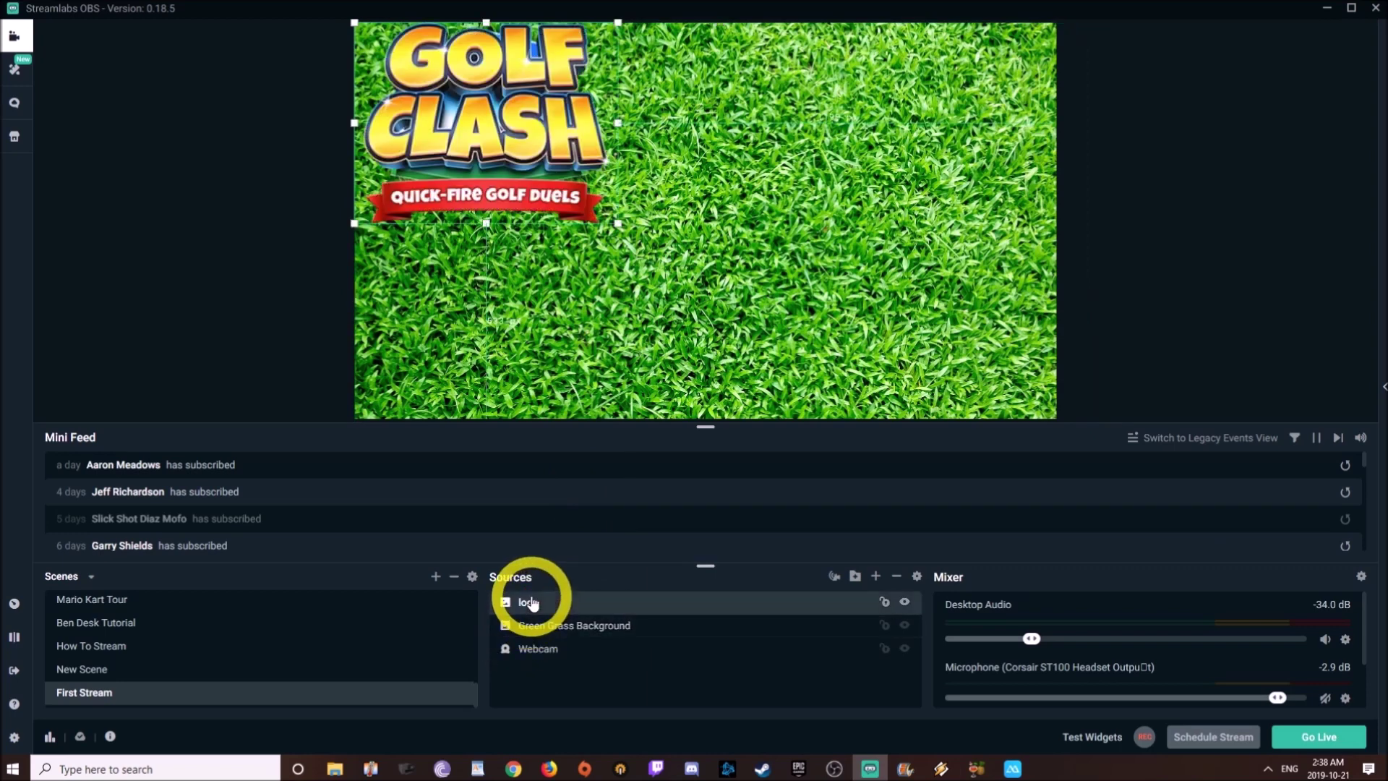
pyautogui.moveTo(543, 666); pyautogui.dragTo(535, 623)
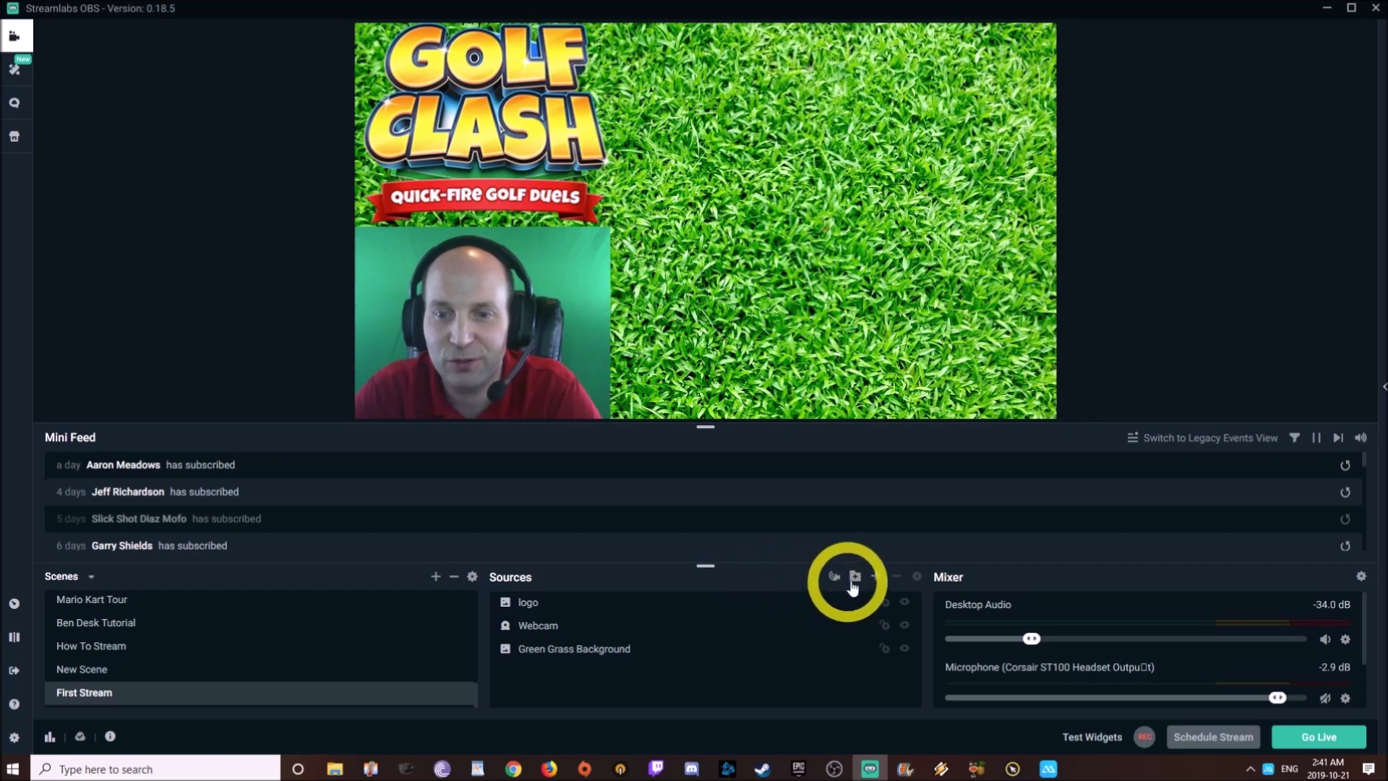
# Create a new Window Capture source named 'Tablet'
pyautogui.click(874, 577)
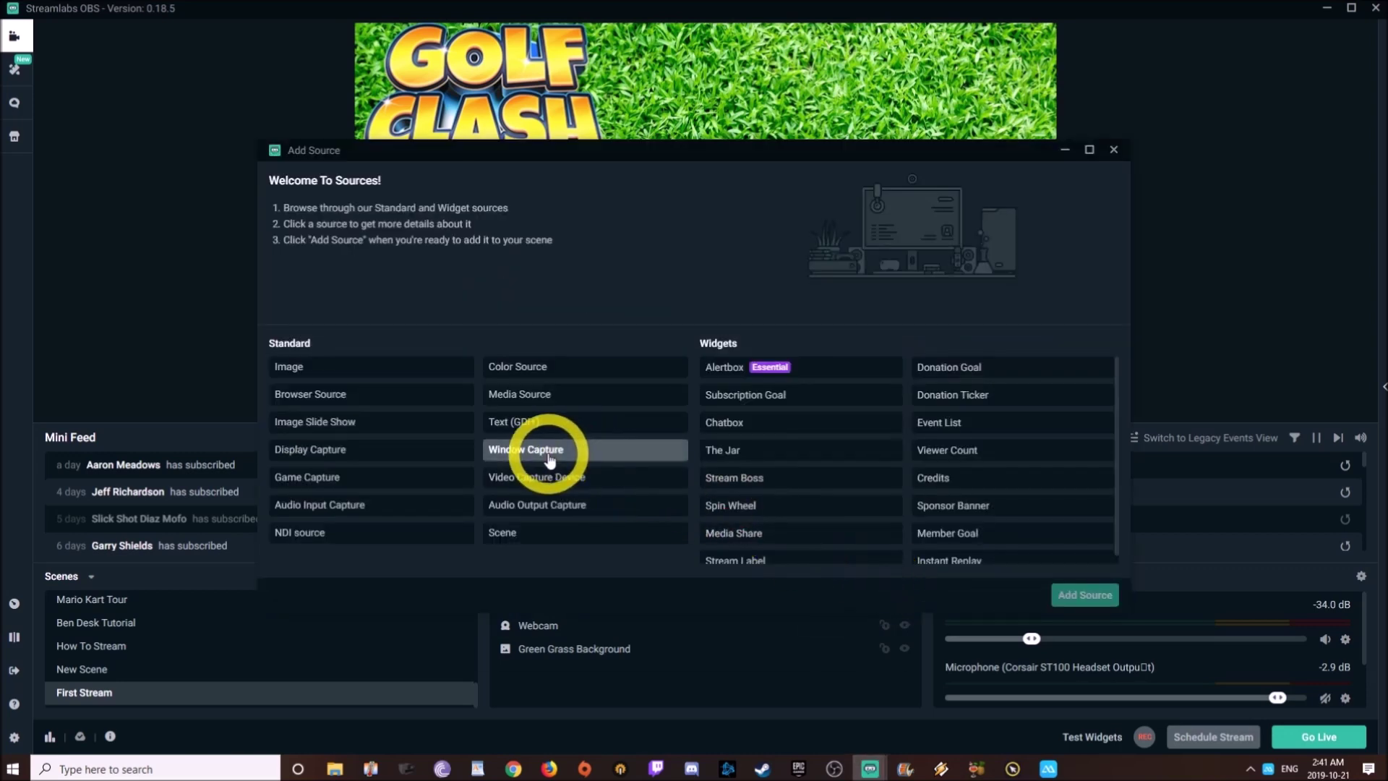
pyautogui.click(550, 452)
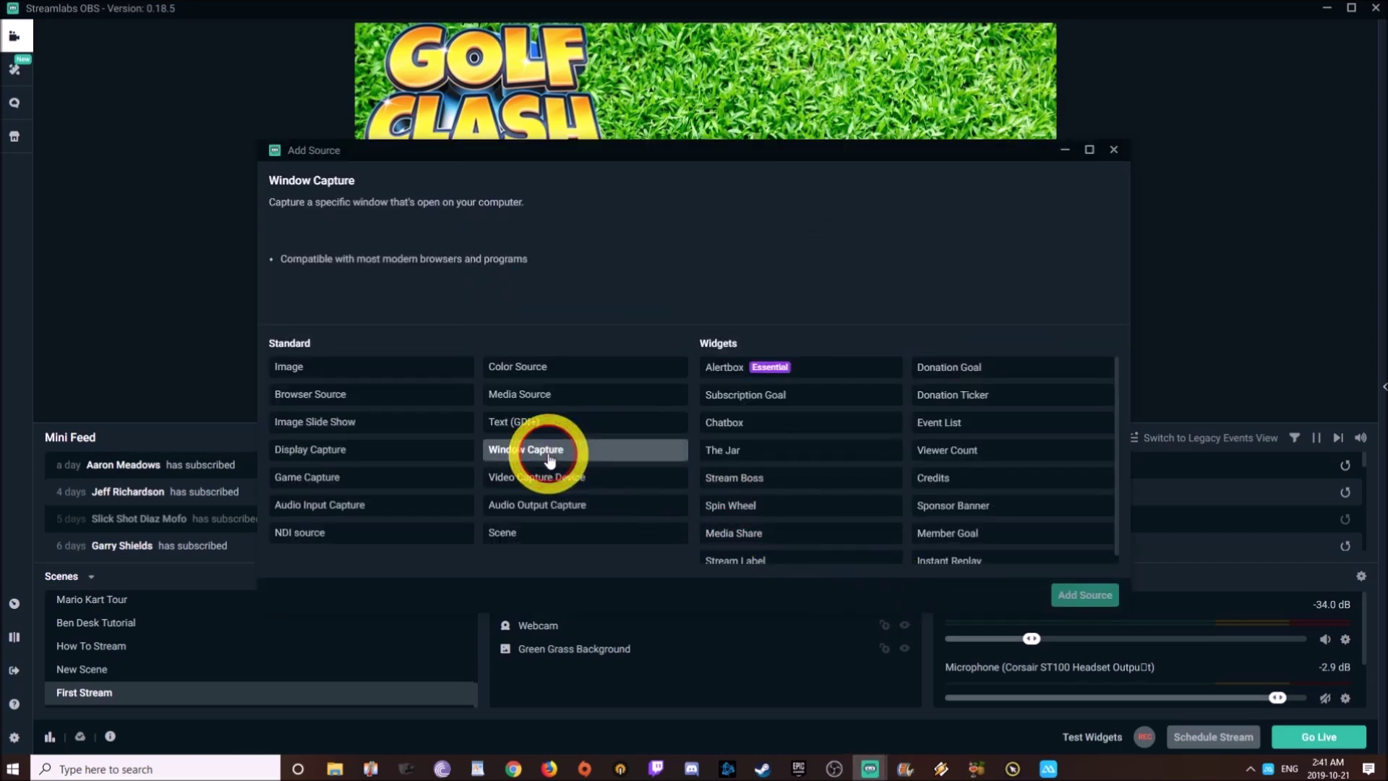
pyautogui.click(1085, 595)
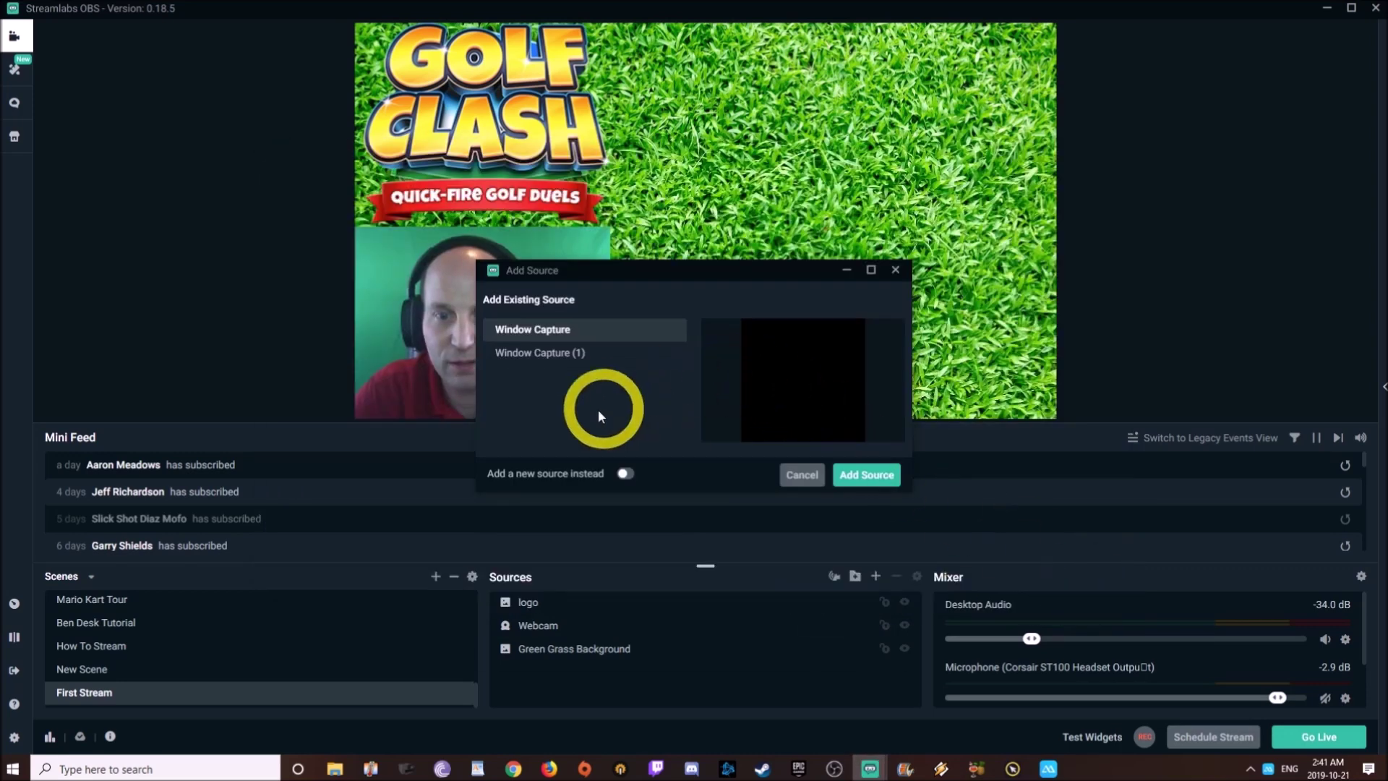
pyautogui.click(626, 473)
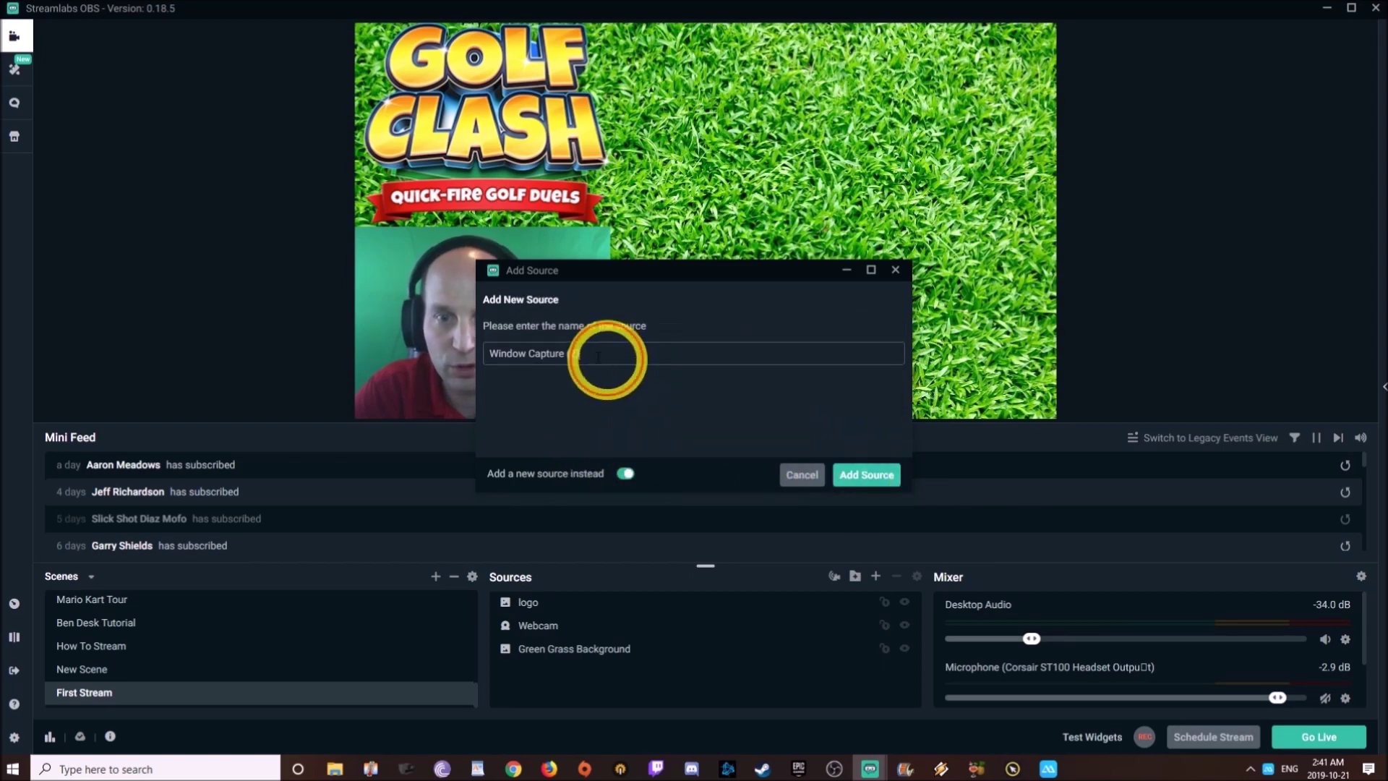
pyautogui.moveTo(610, 358); pyautogui.dragTo(470, 347)
pyautogui.write('Tablet')
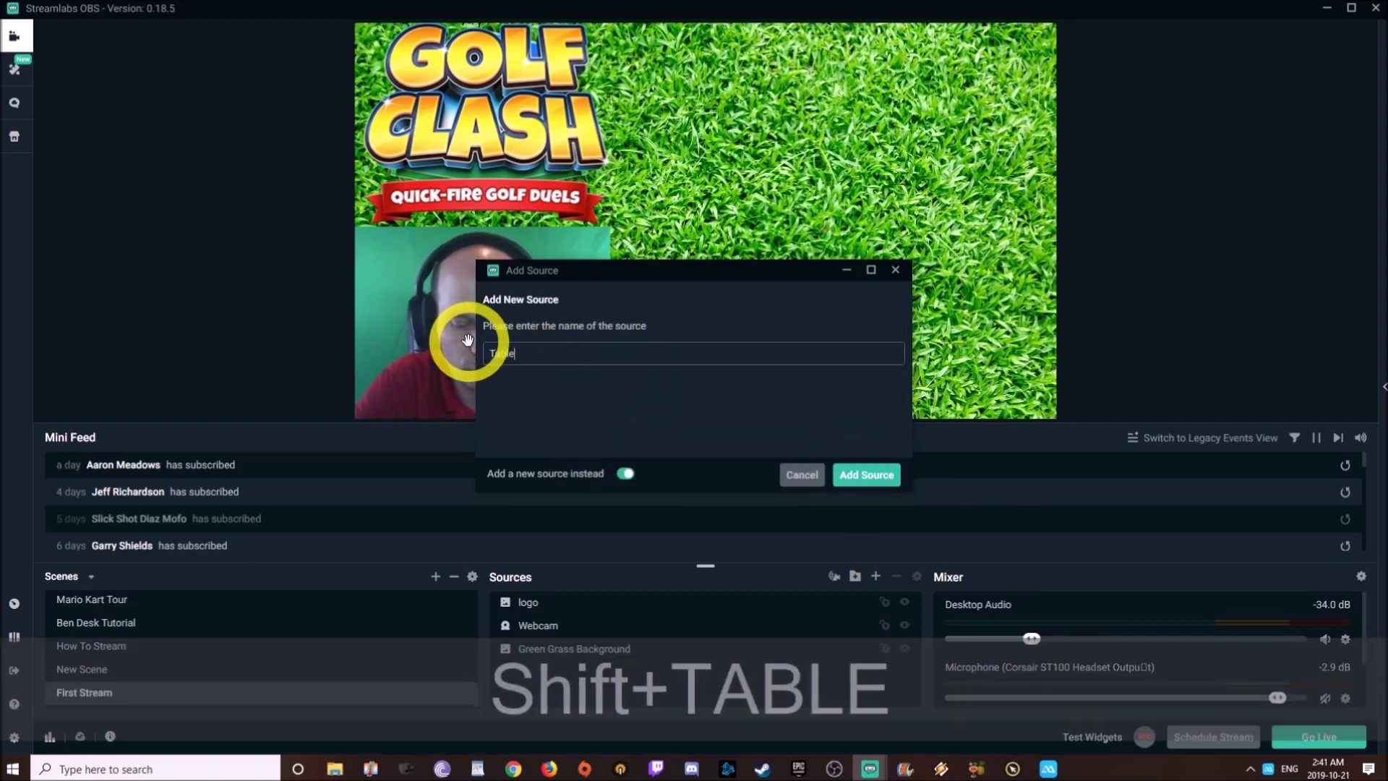
pyautogui.click(867, 474)
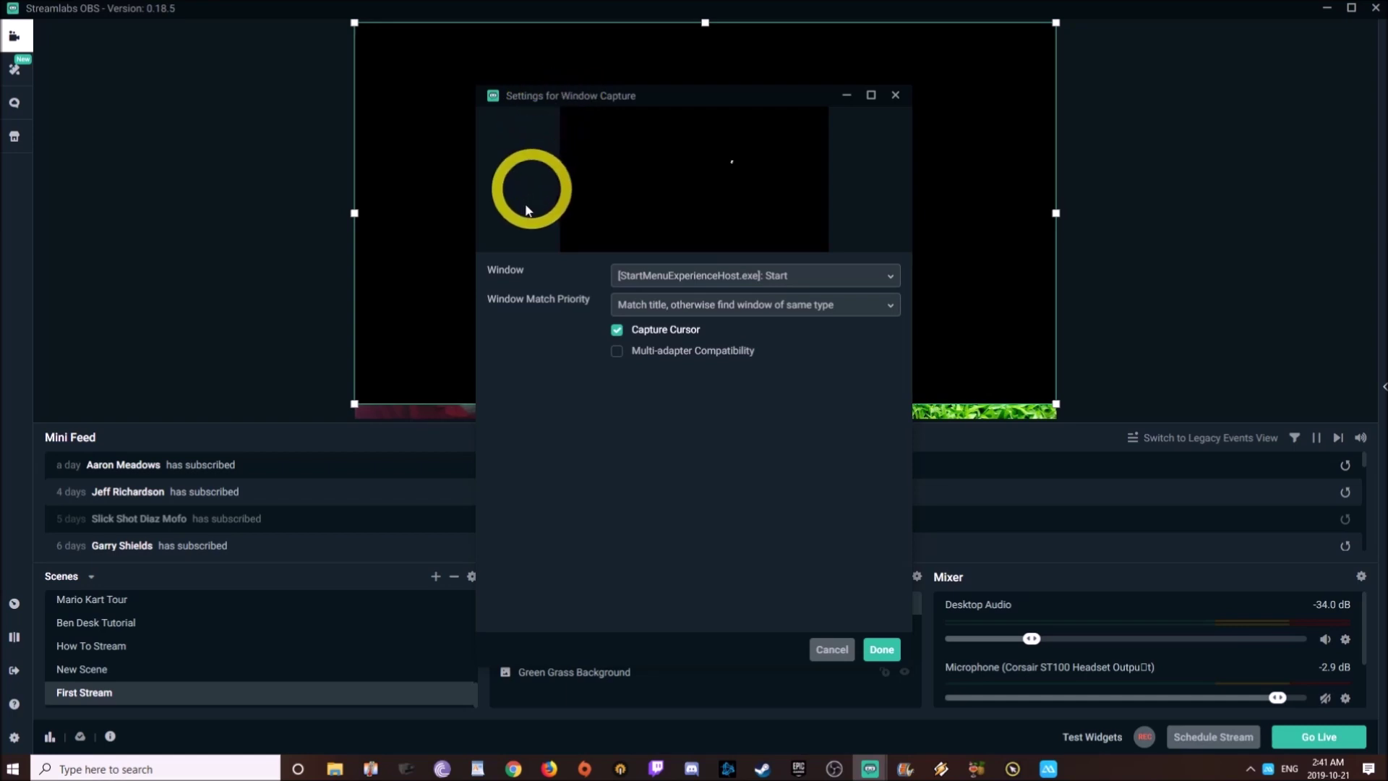
# Capture the ApowerMirror Main window and place it, enlarged, on the right
pyautogui.click(890, 275)
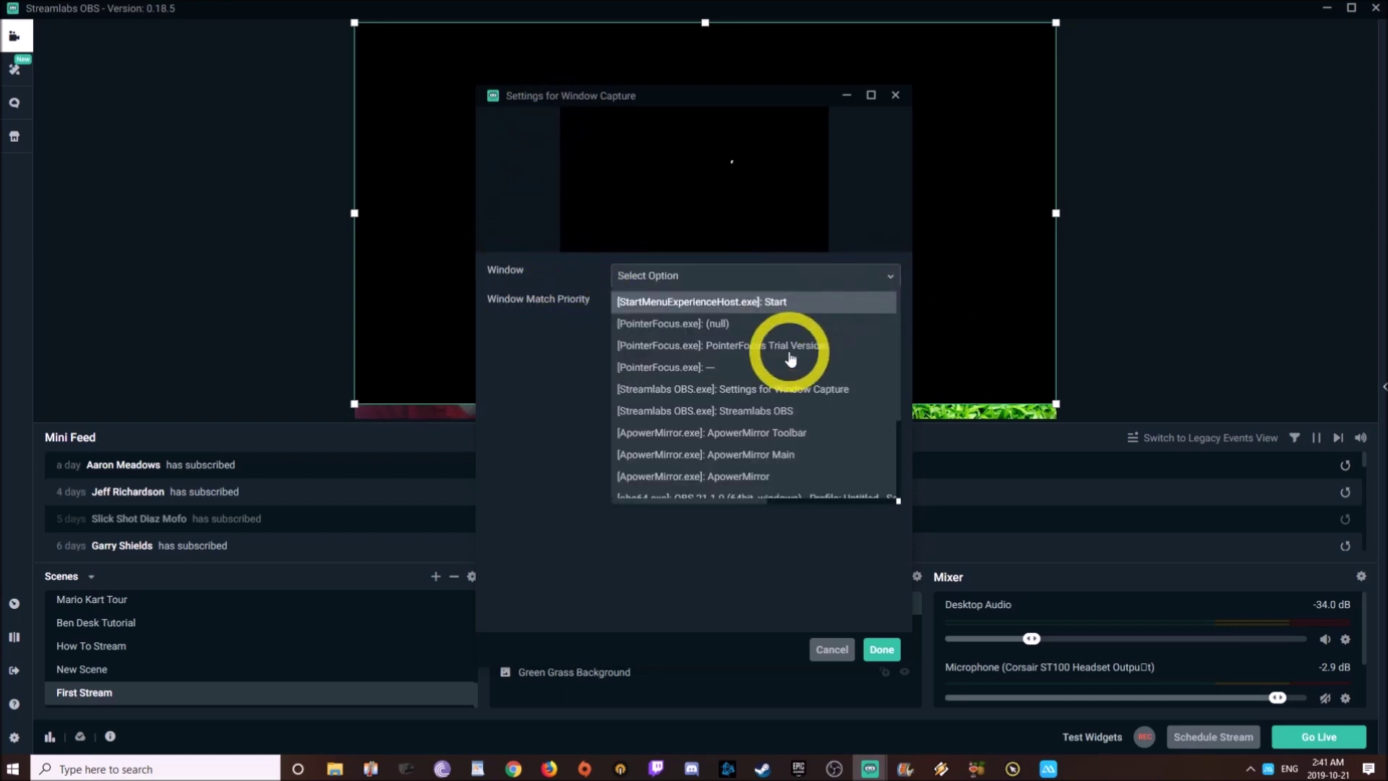
pyautogui.click(748, 462)
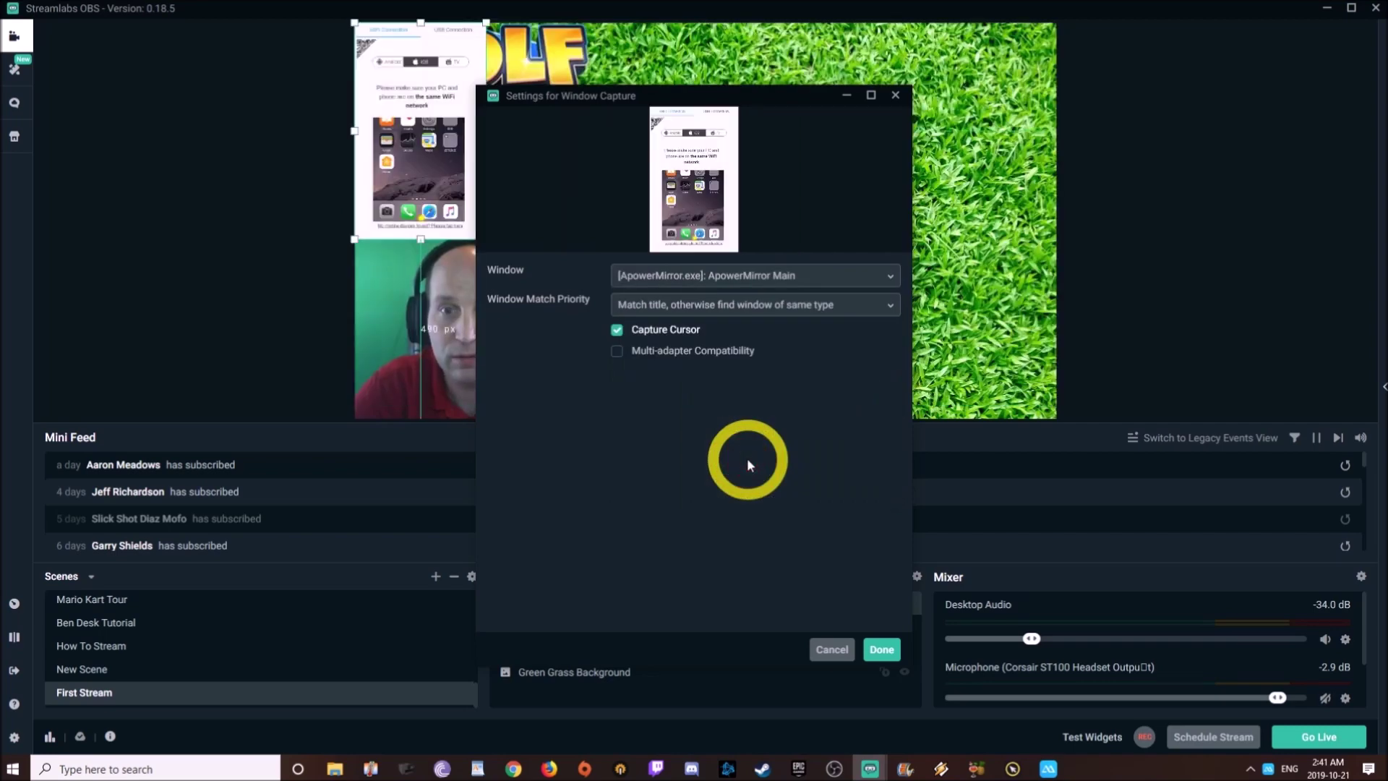
pyautogui.click(891, 654)
pyautogui.moveTo(385, 44); pyautogui.dragTo(759, 68)
pyautogui.moveTo(858, 278); pyautogui.dragTo(936, 369)
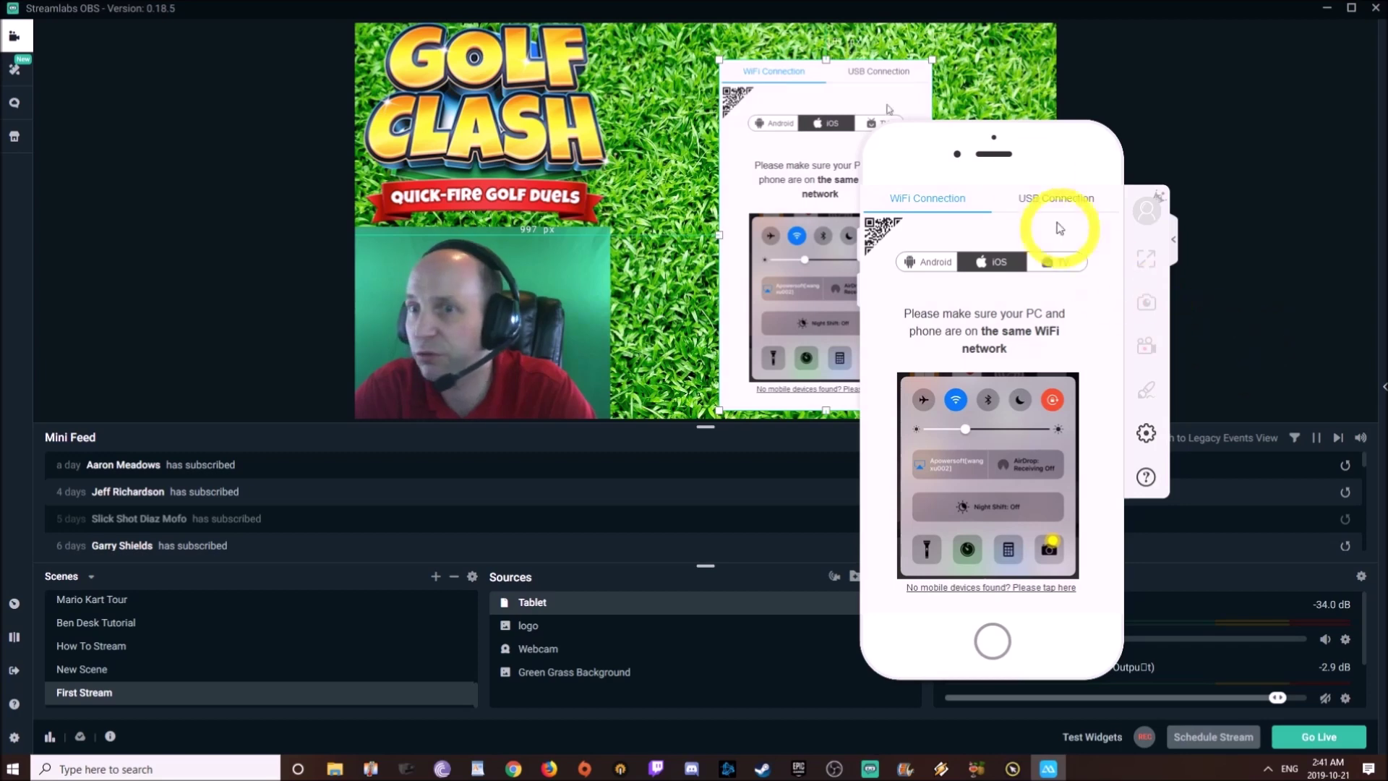
# Close ApowerMirror's phone frame and switch between its Android and iOS mirroring instructions
pyautogui.click(1155, 140)
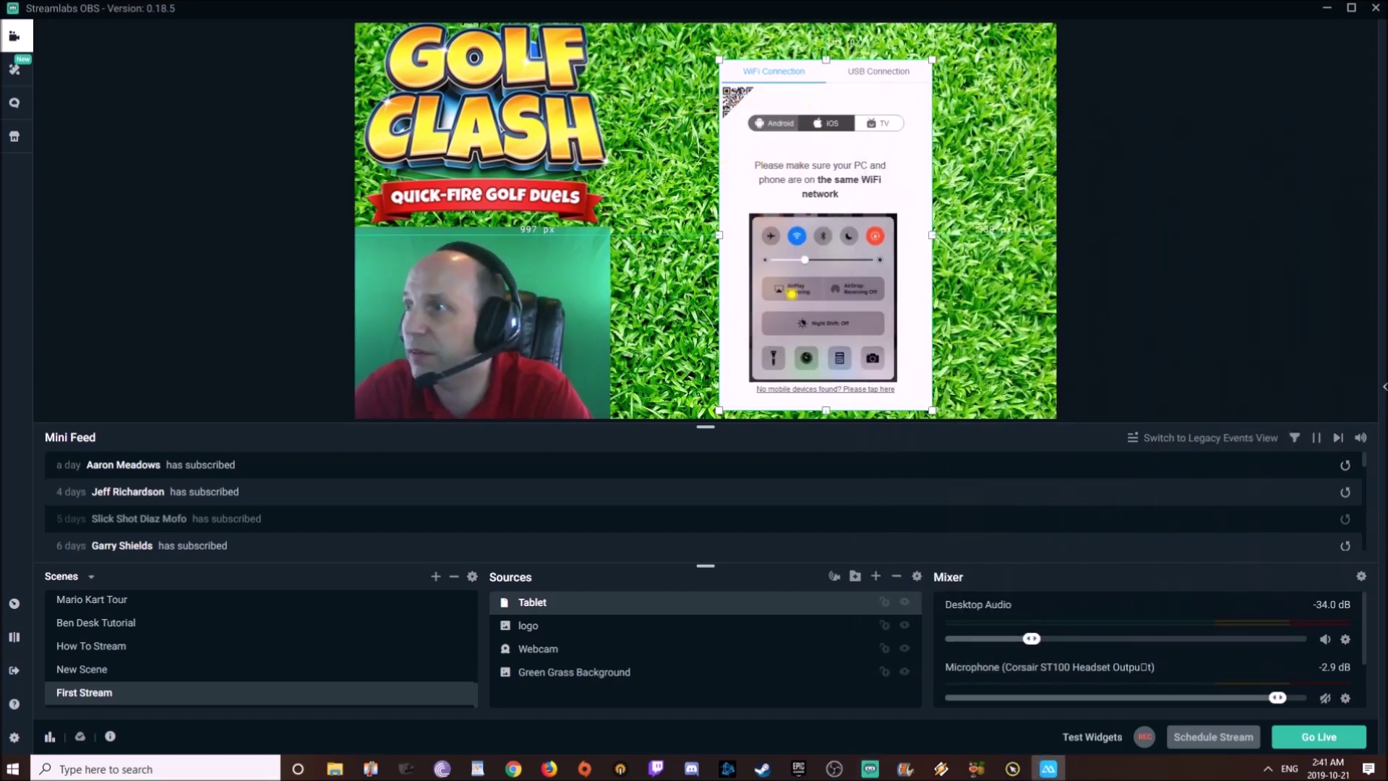
pyautogui.click(779, 125)
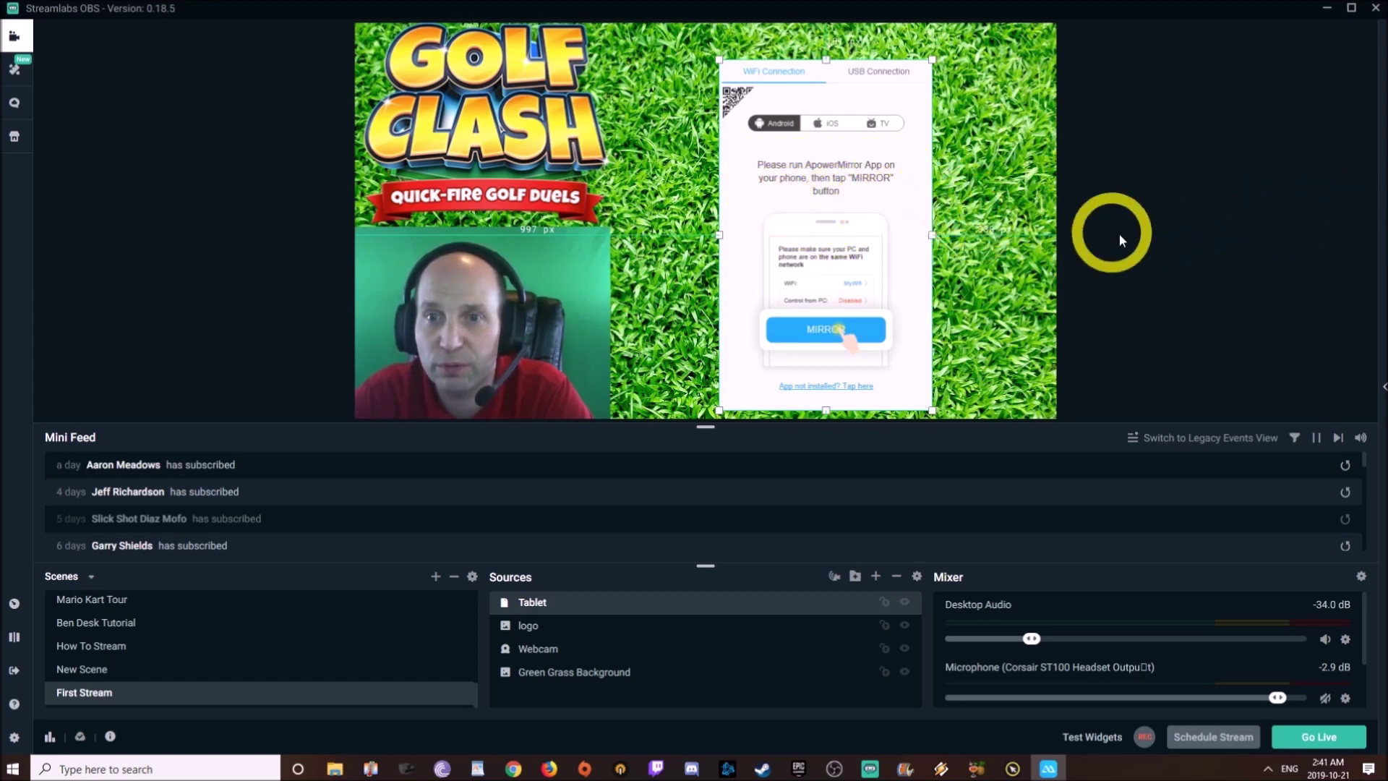
pyautogui.click(829, 126)
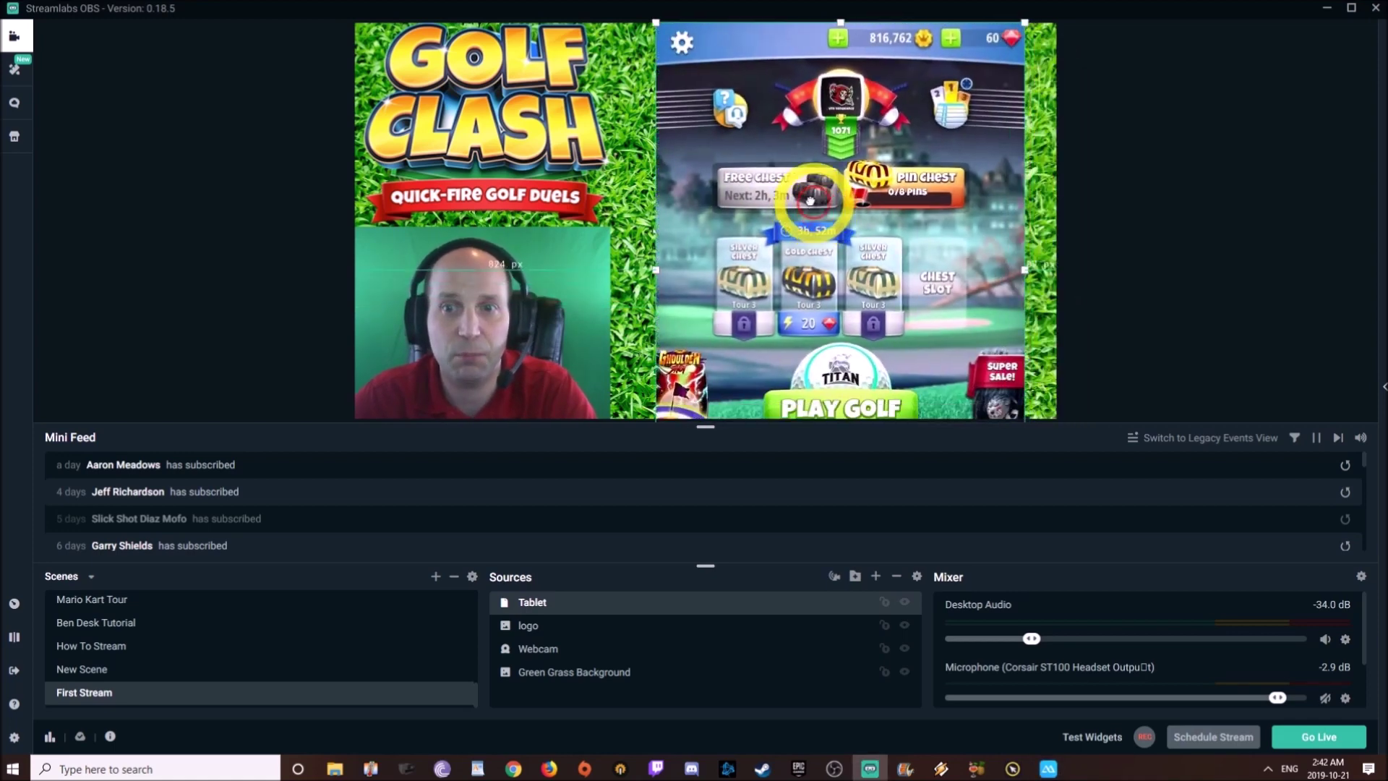
# Resize the Tablet capture of the game and push it against the right edge
pyautogui.moveTo(663, 102); pyautogui.dragTo(724, 233)
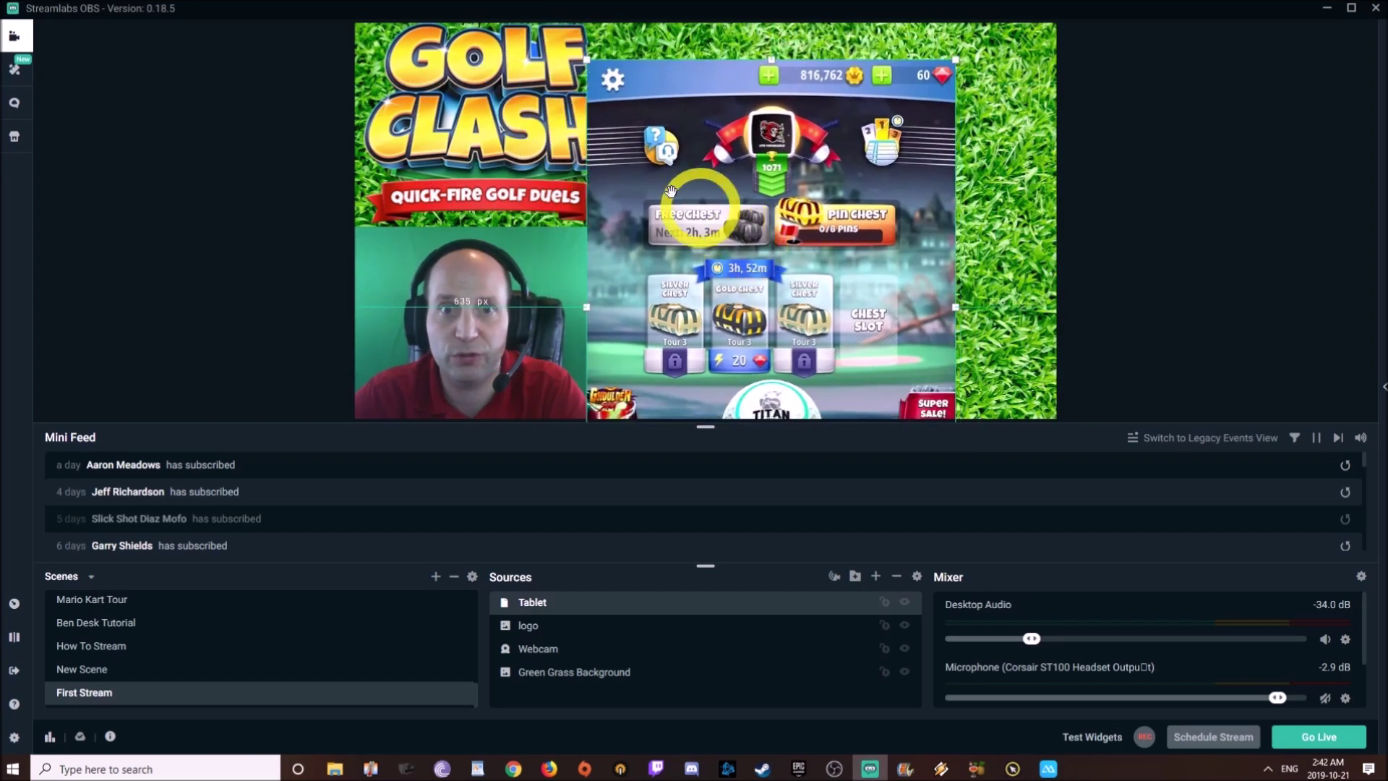
pyautogui.moveTo(589, 63); pyautogui.dragTo(784, 224)
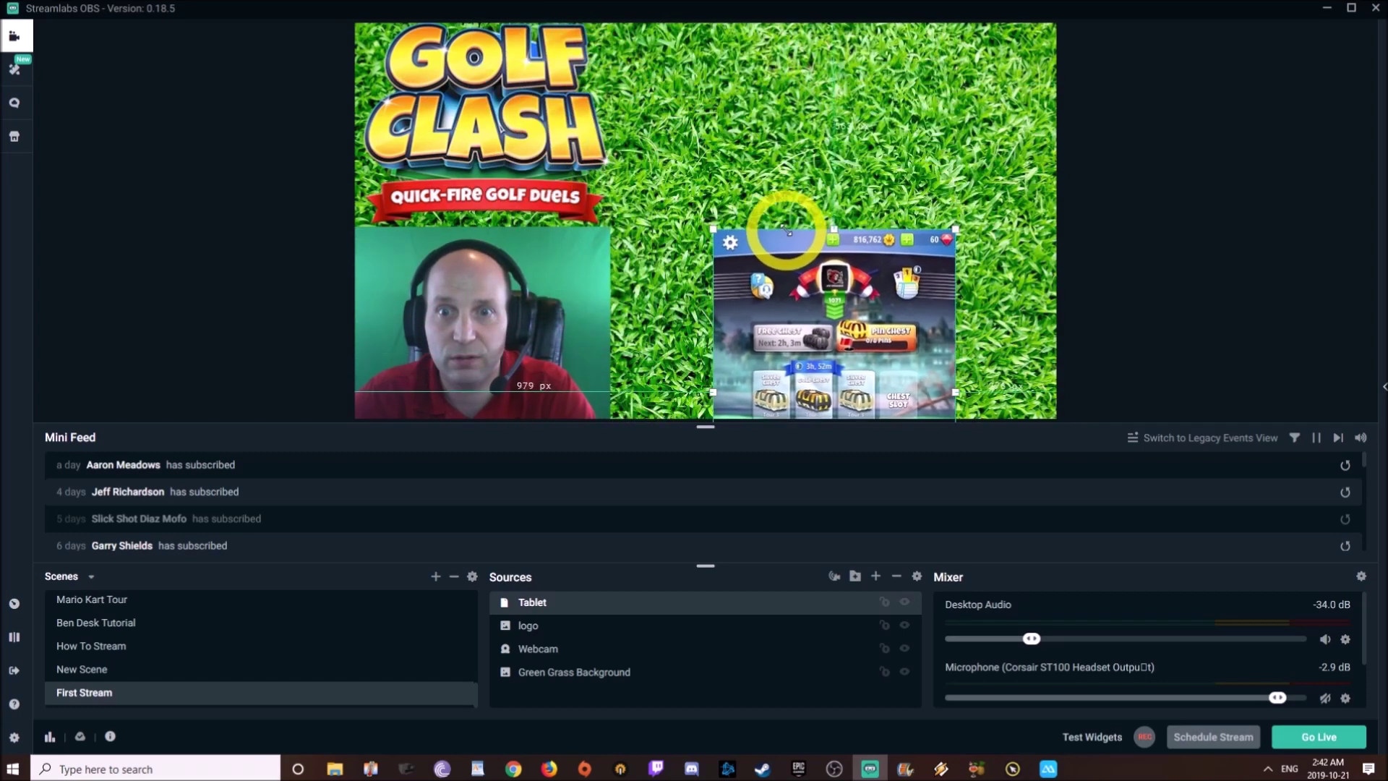
pyautogui.moveTo(898, 350); pyautogui.dragTo(869, 153)
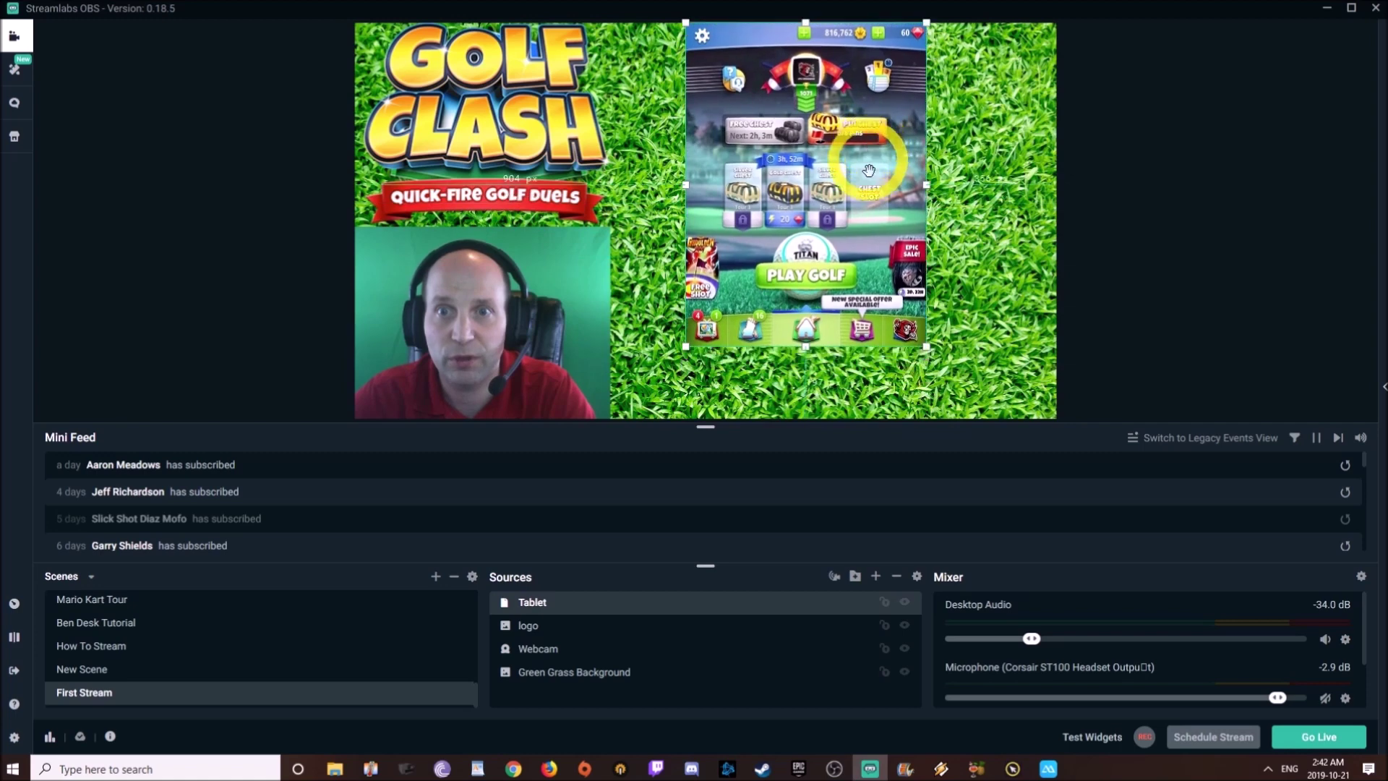
pyautogui.moveTo(926, 347); pyautogui.dragTo(982, 398)
pyautogui.moveTo(859, 215); pyautogui.dragTo(933, 217)
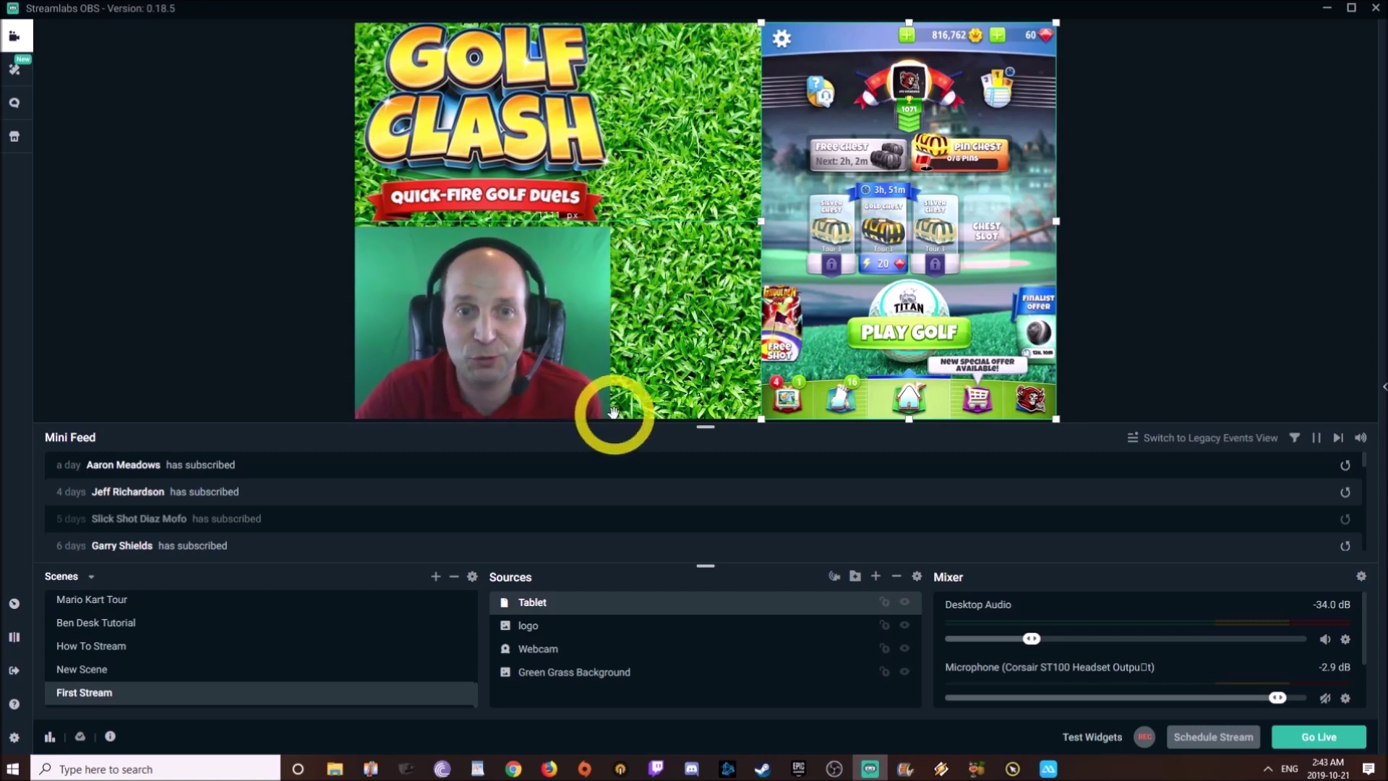
# Add a Green Chroma Key filter (similarity 400, smoothness 80) to the Webcam source
pyautogui.click(533, 654)
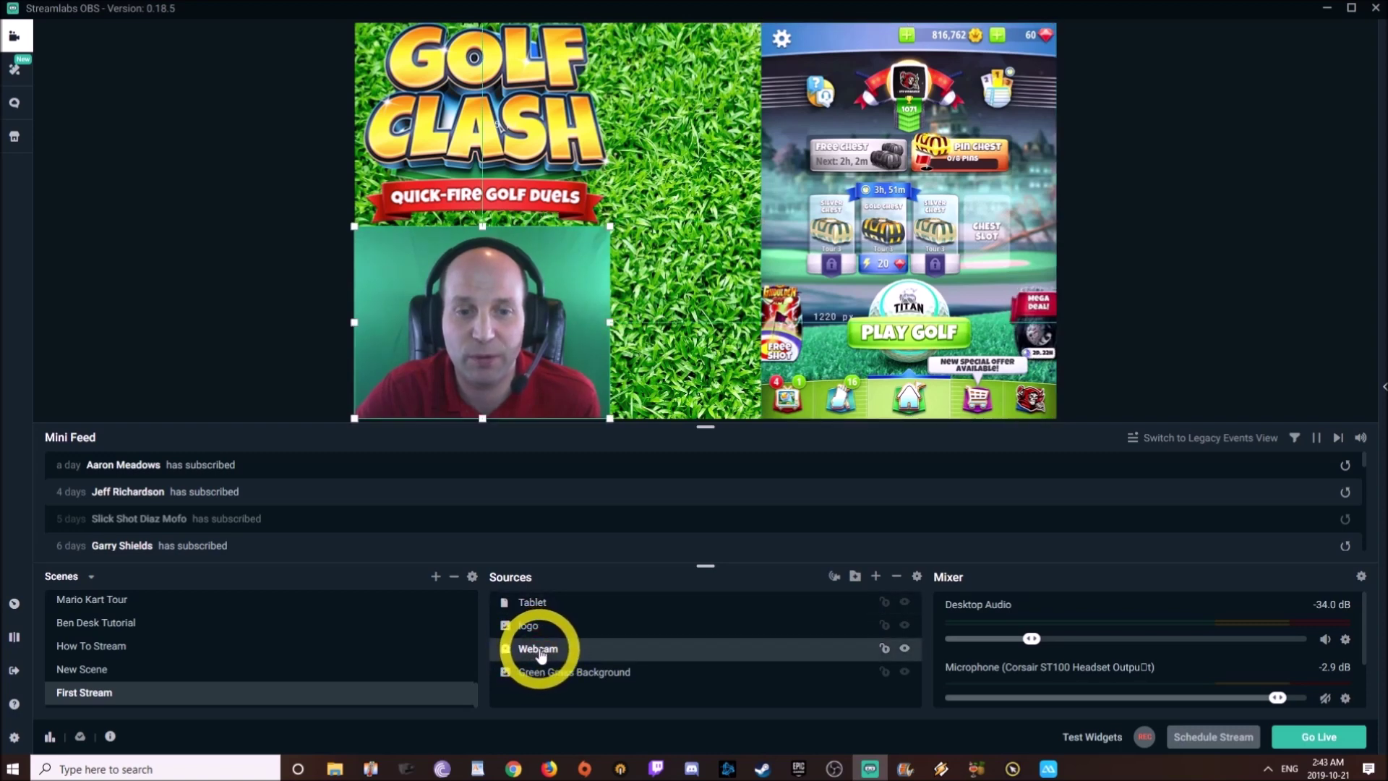
pyautogui.rightClick(540, 655)
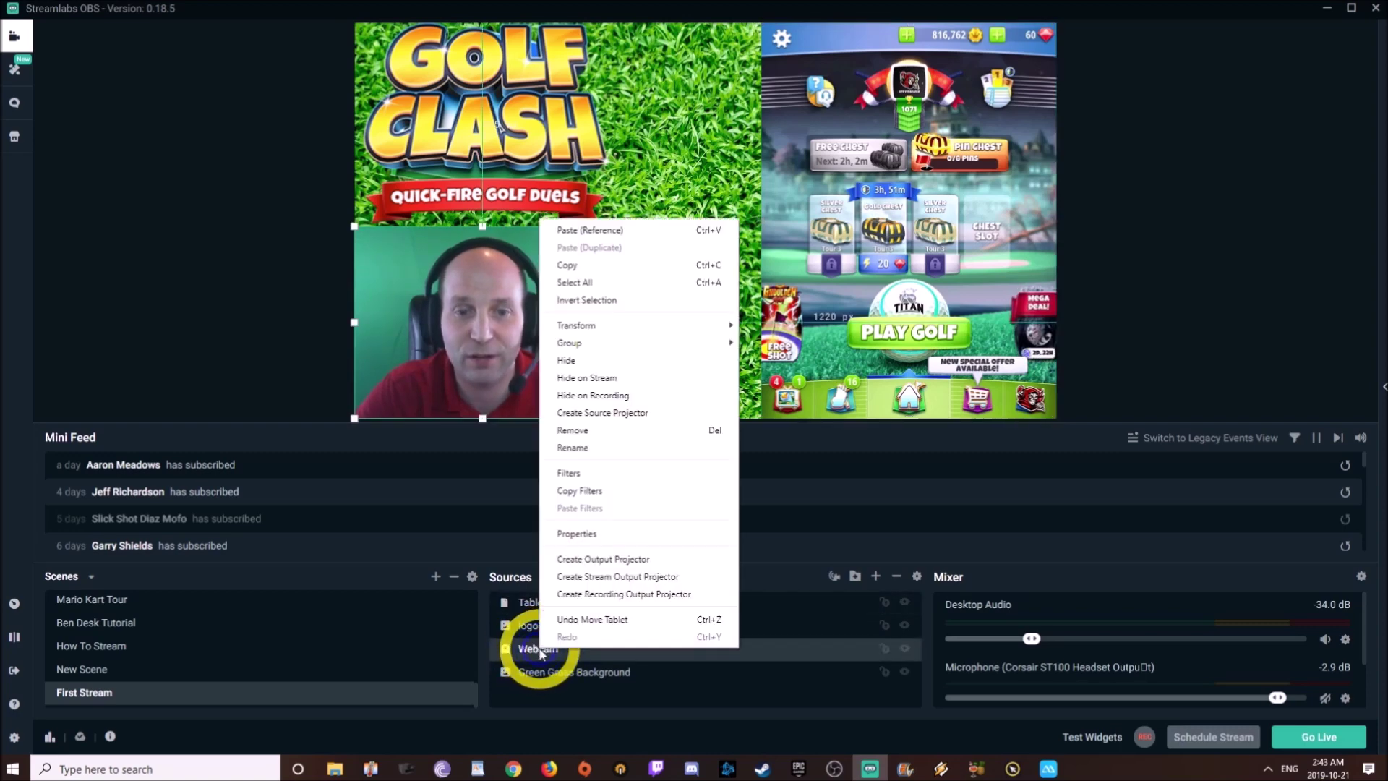
pyautogui.click(569, 473)
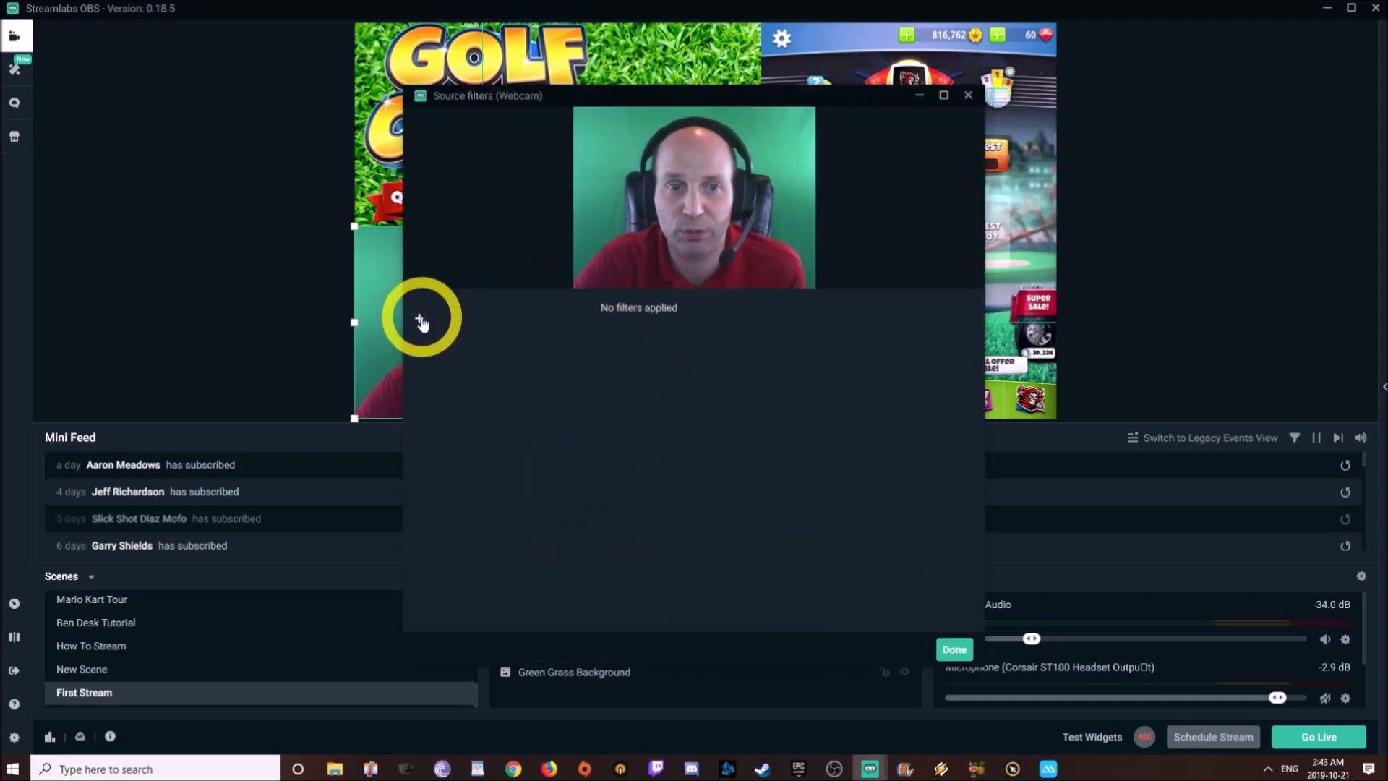
pyautogui.click(422, 321)
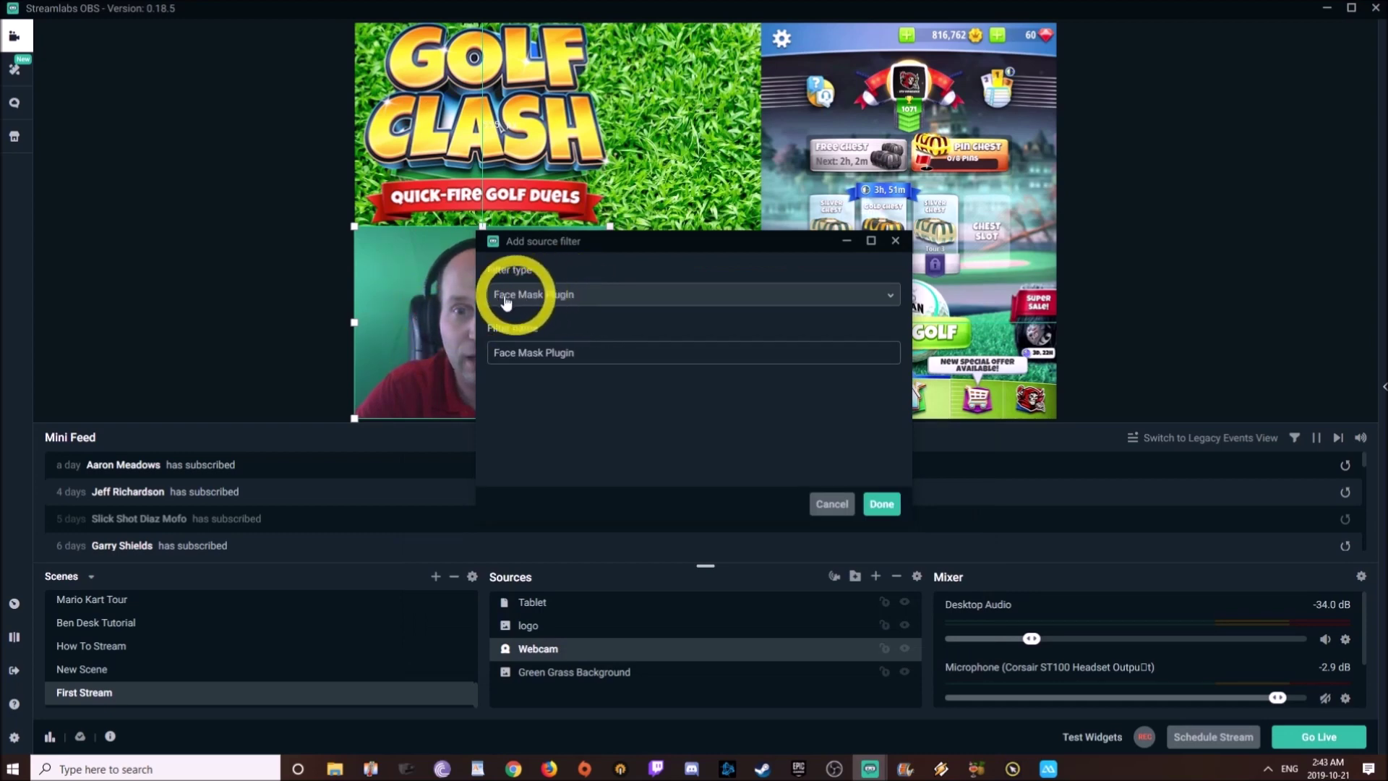
pyautogui.click(887, 295)
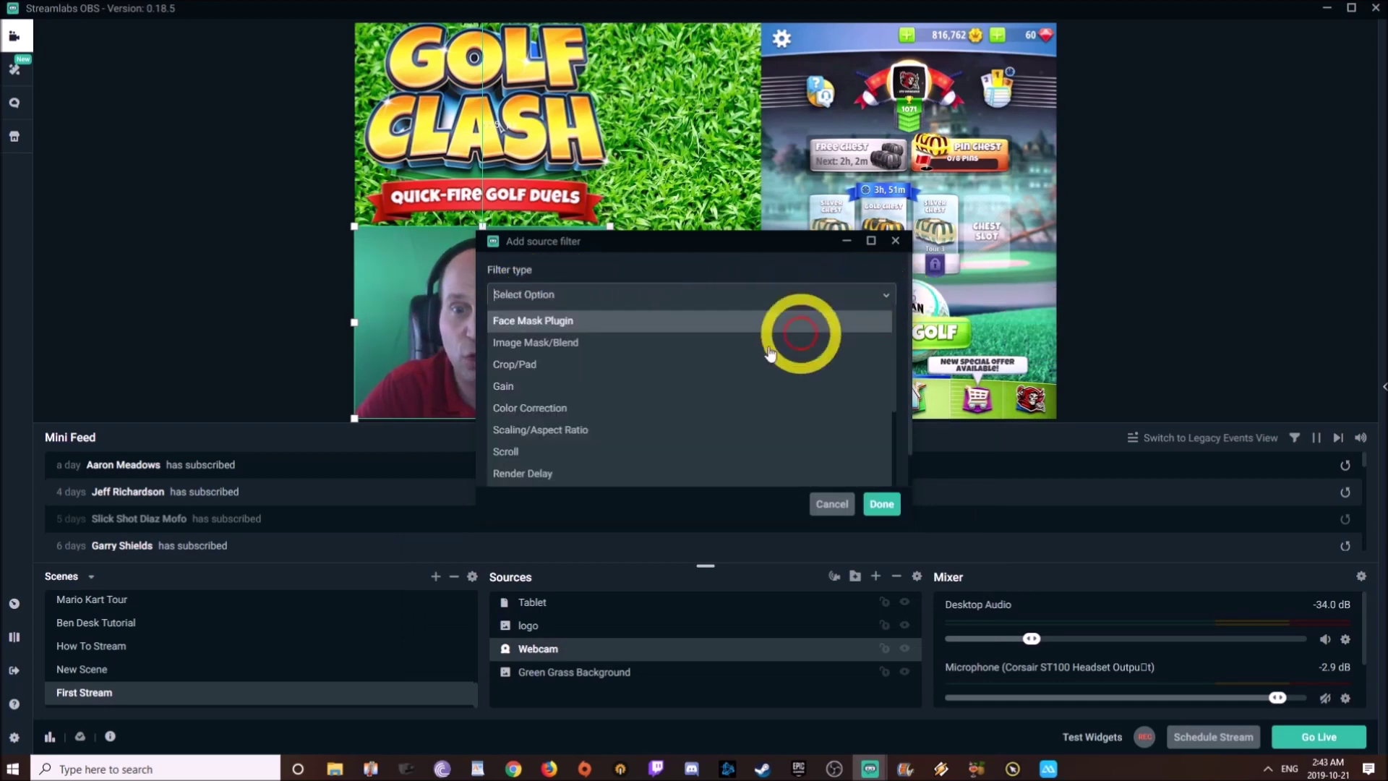
pyautogui.scroll(-4, 549, 358)
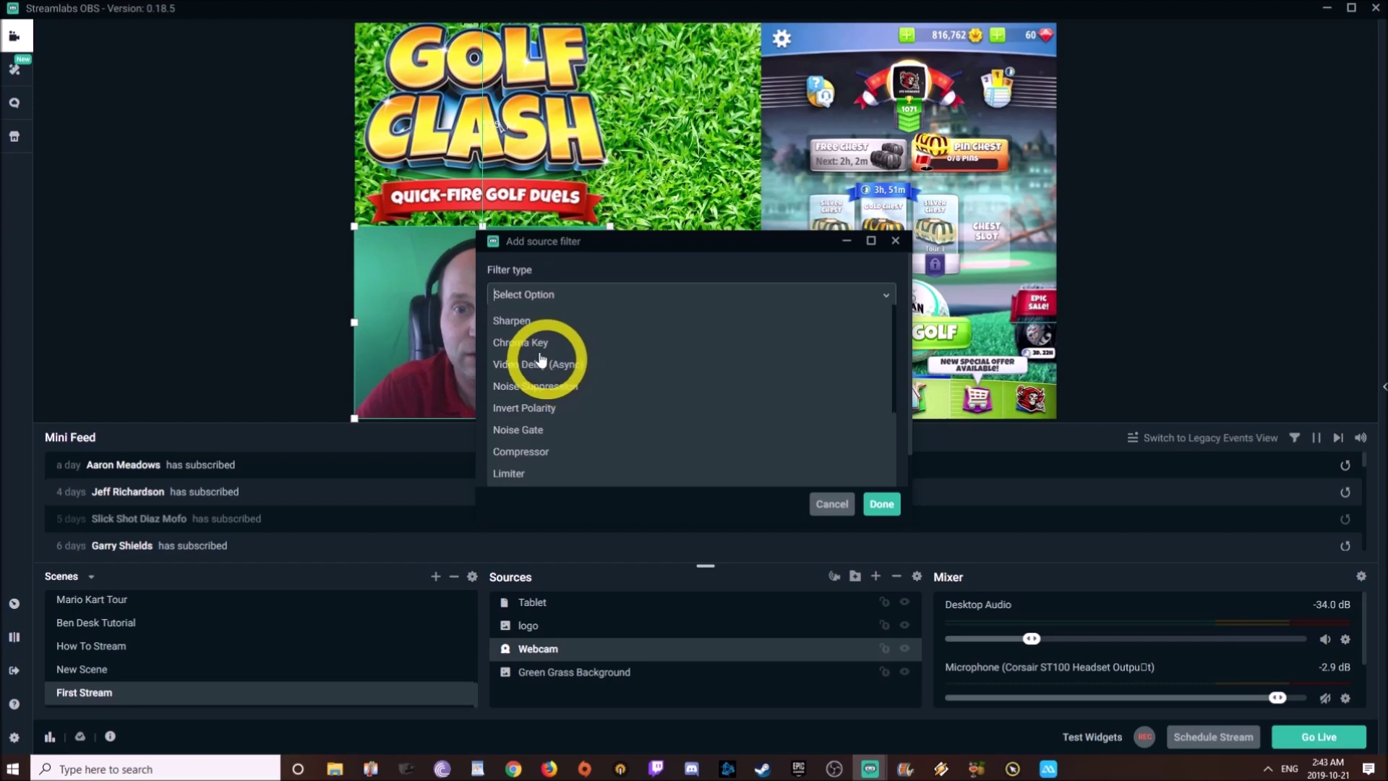
pyautogui.click(535, 343)
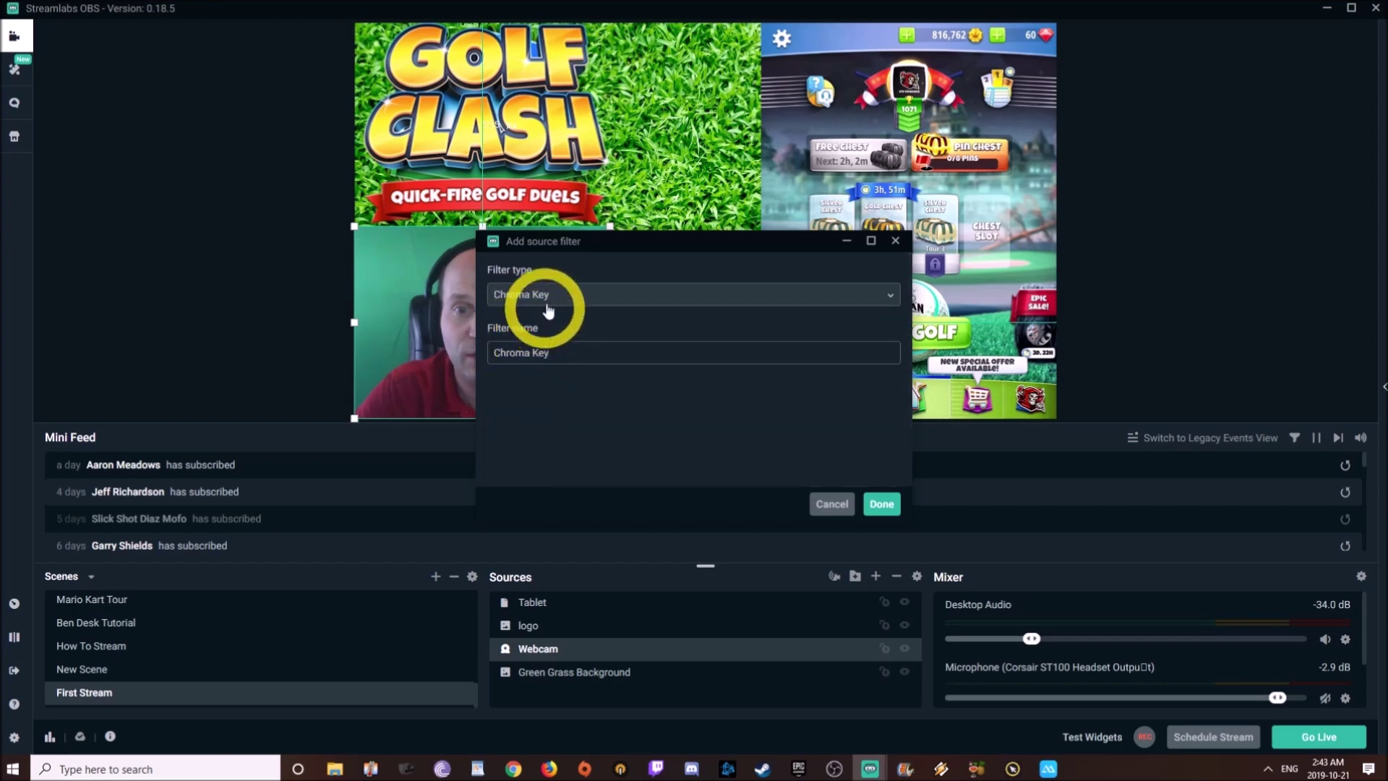
pyautogui.click(882, 504)
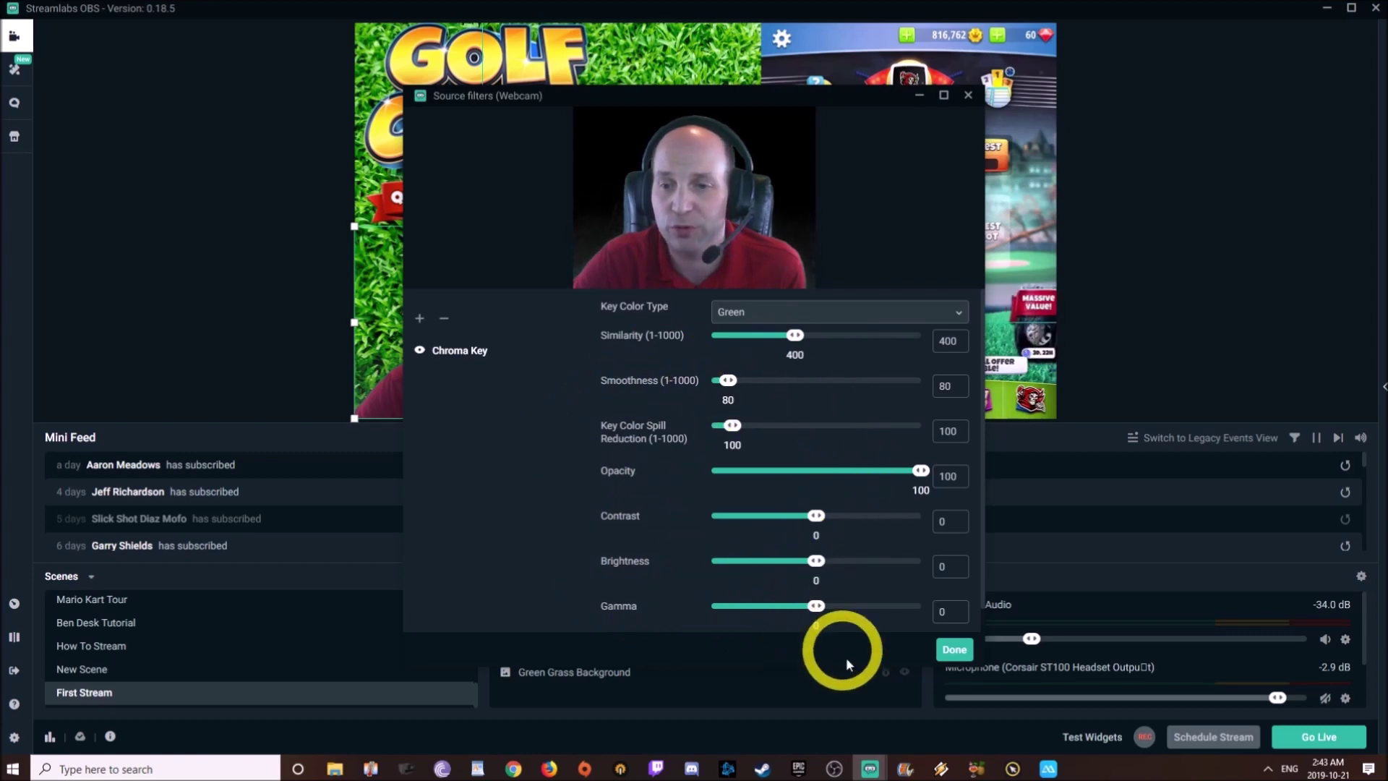
pyautogui.click(956, 650)
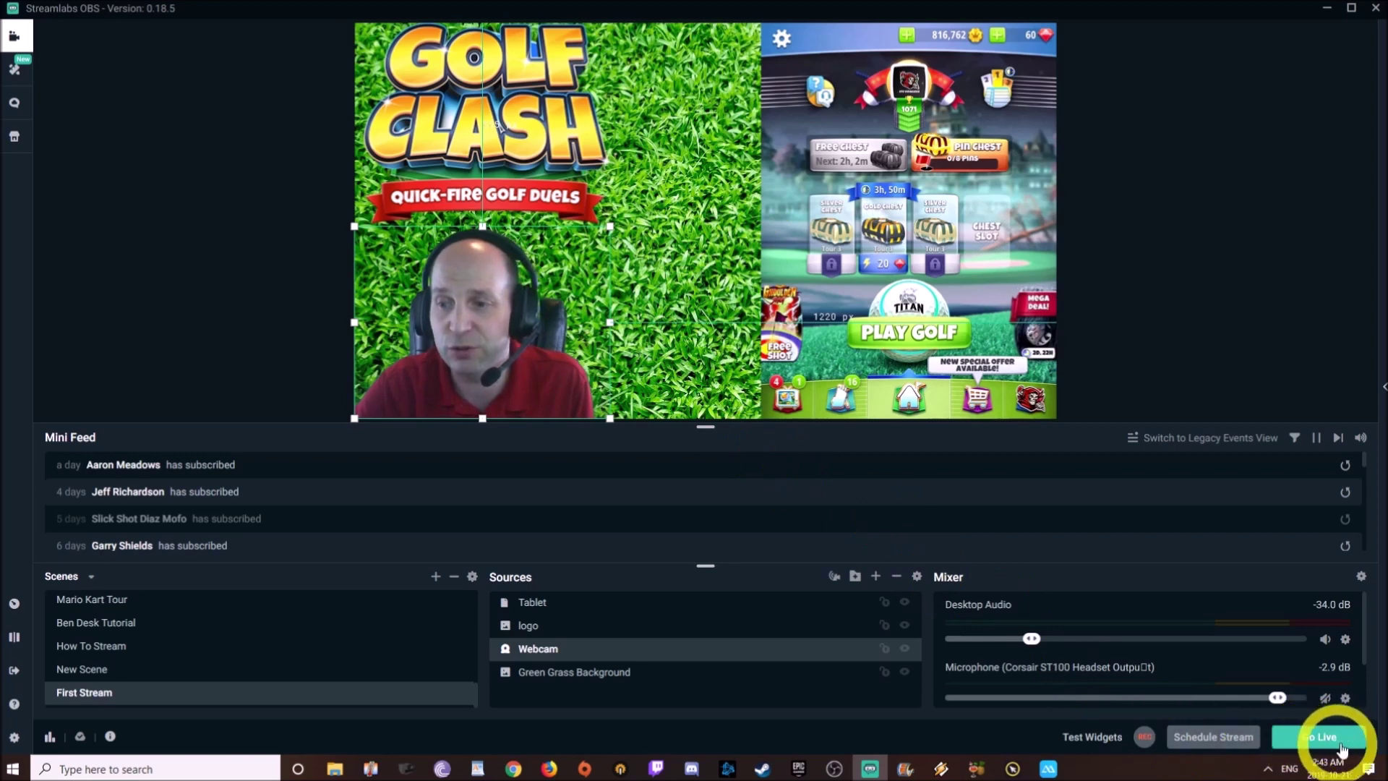
# Open YouTube Studio from the channel's page in Chrome
pyautogui.click(517, 769)
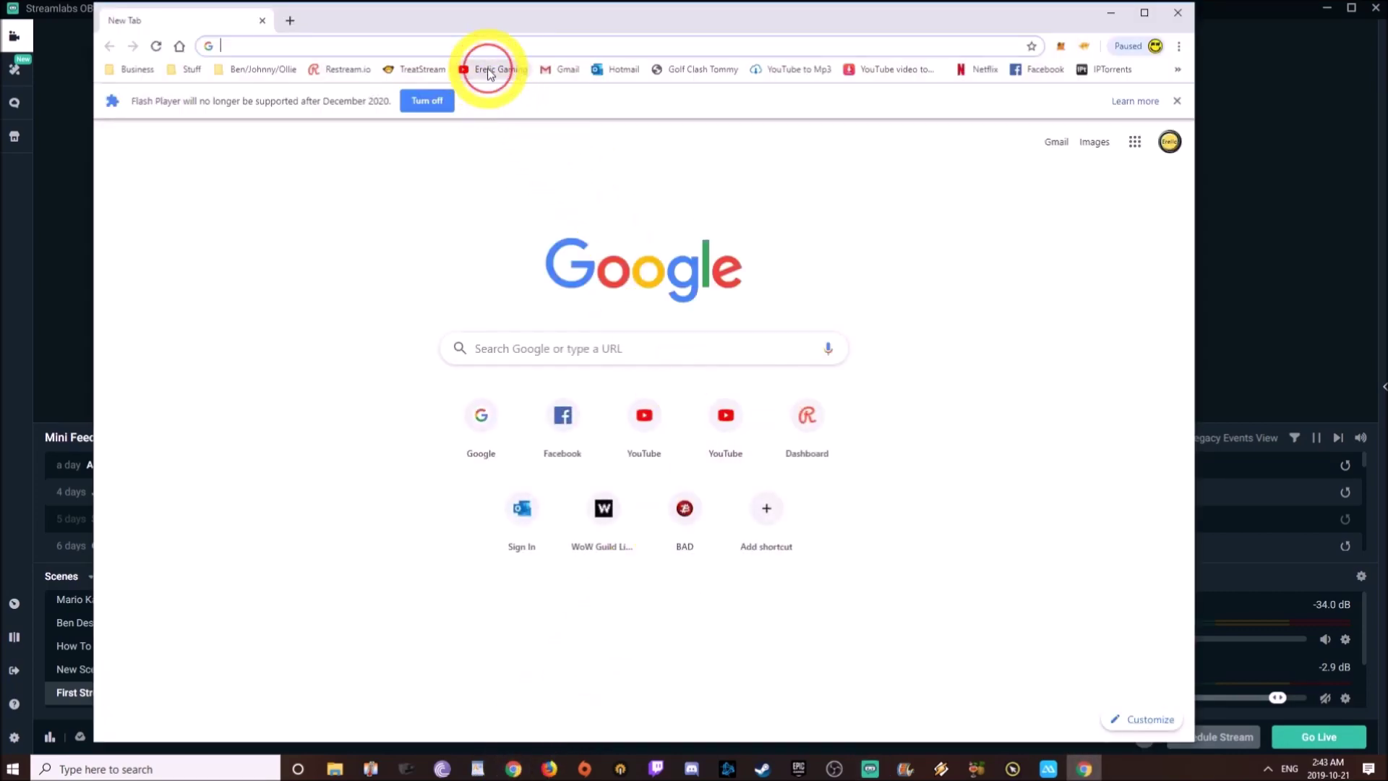
pyautogui.click(489, 71)
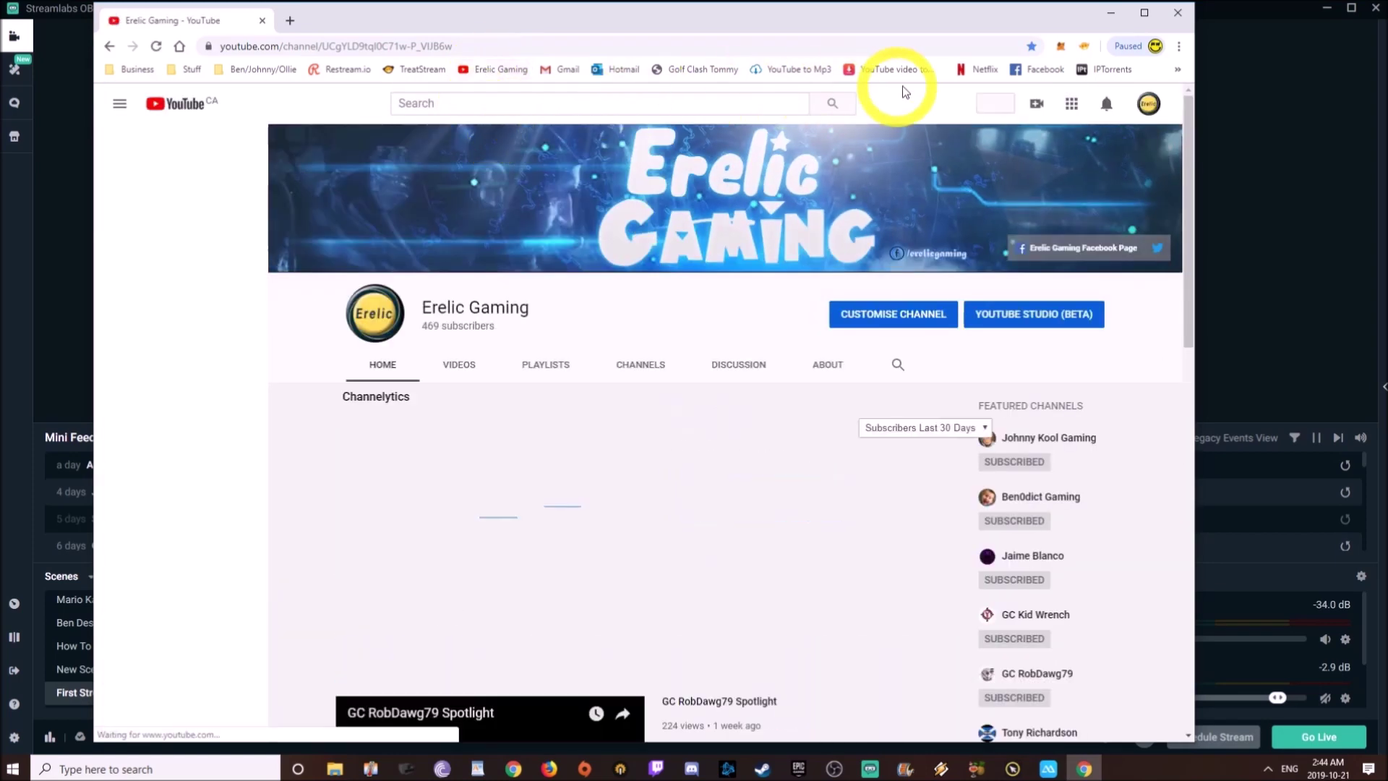
pyautogui.click(1148, 105)
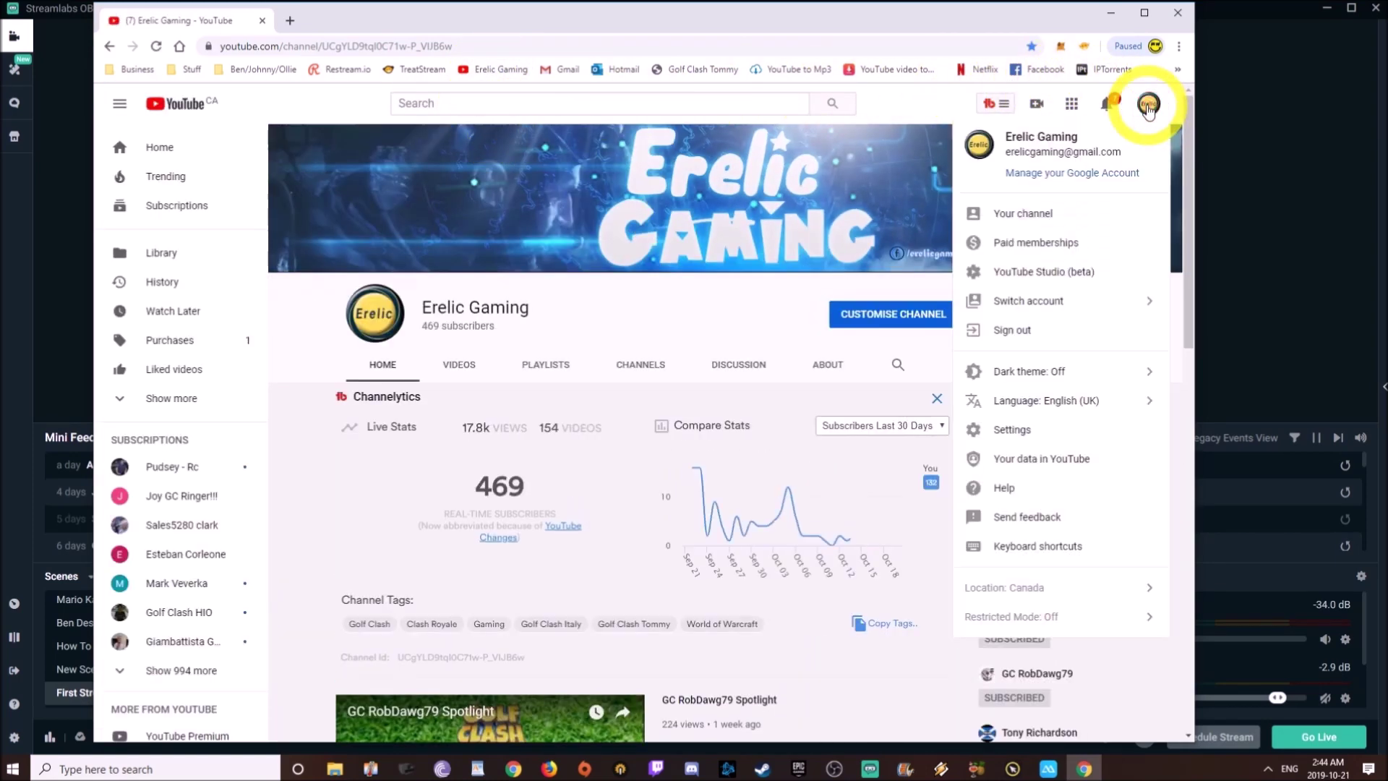
pyautogui.click(1059, 278)
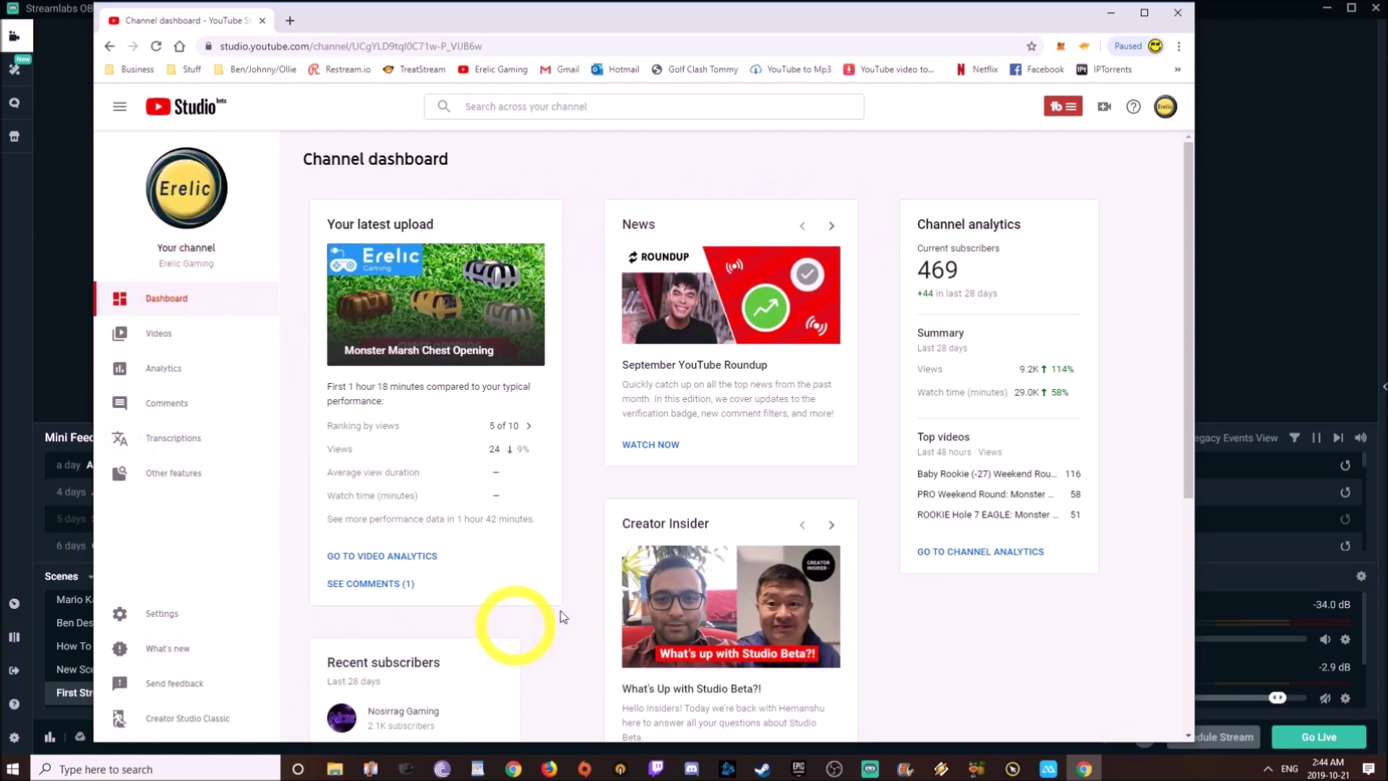
# Switch to Creator Studio Classic, submitting a reason for leaving the beta
pyautogui.click(190, 723)
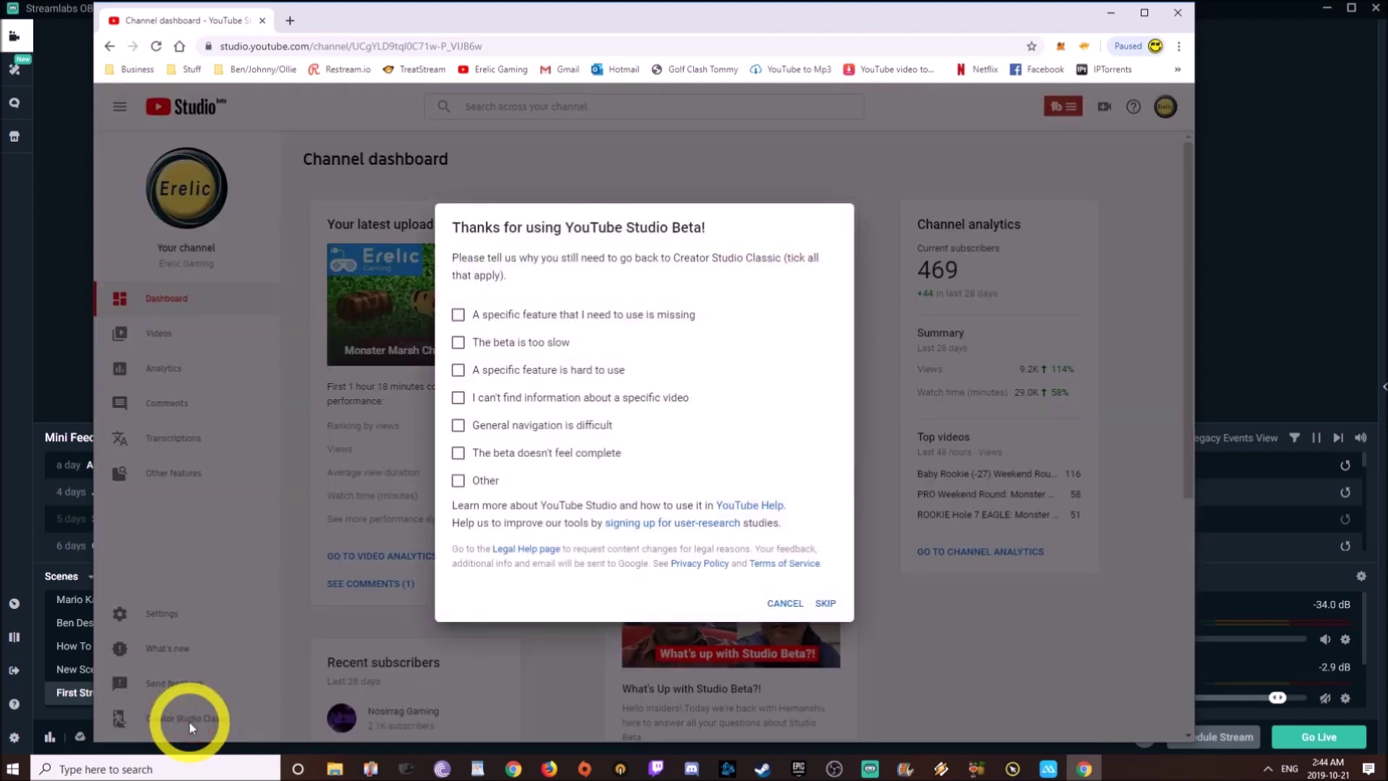
pyautogui.click(458, 425)
pyautogui.click(817, 625)
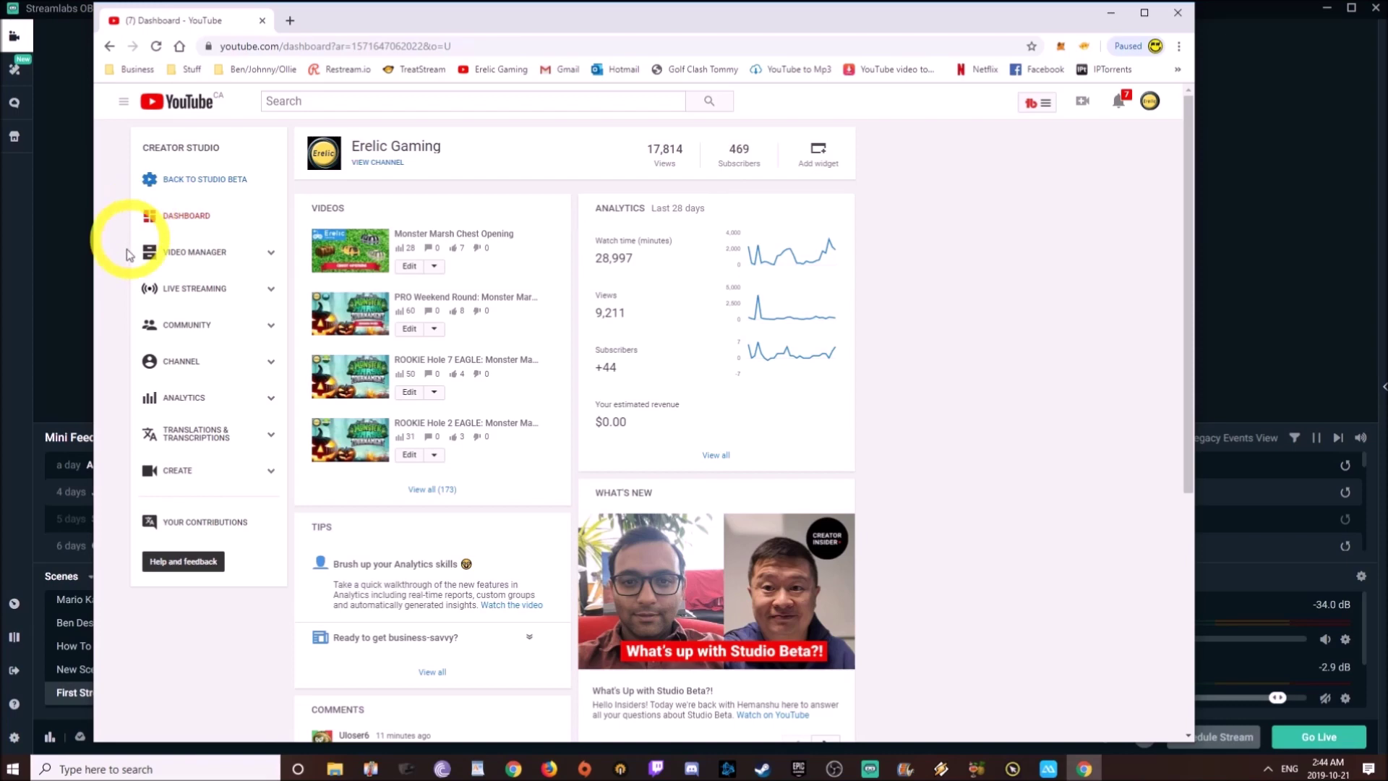
# Rename the live stream to 'Test First Stream' on the Live Streaming page, then close Chrome
pyautogui.click(210, 295)
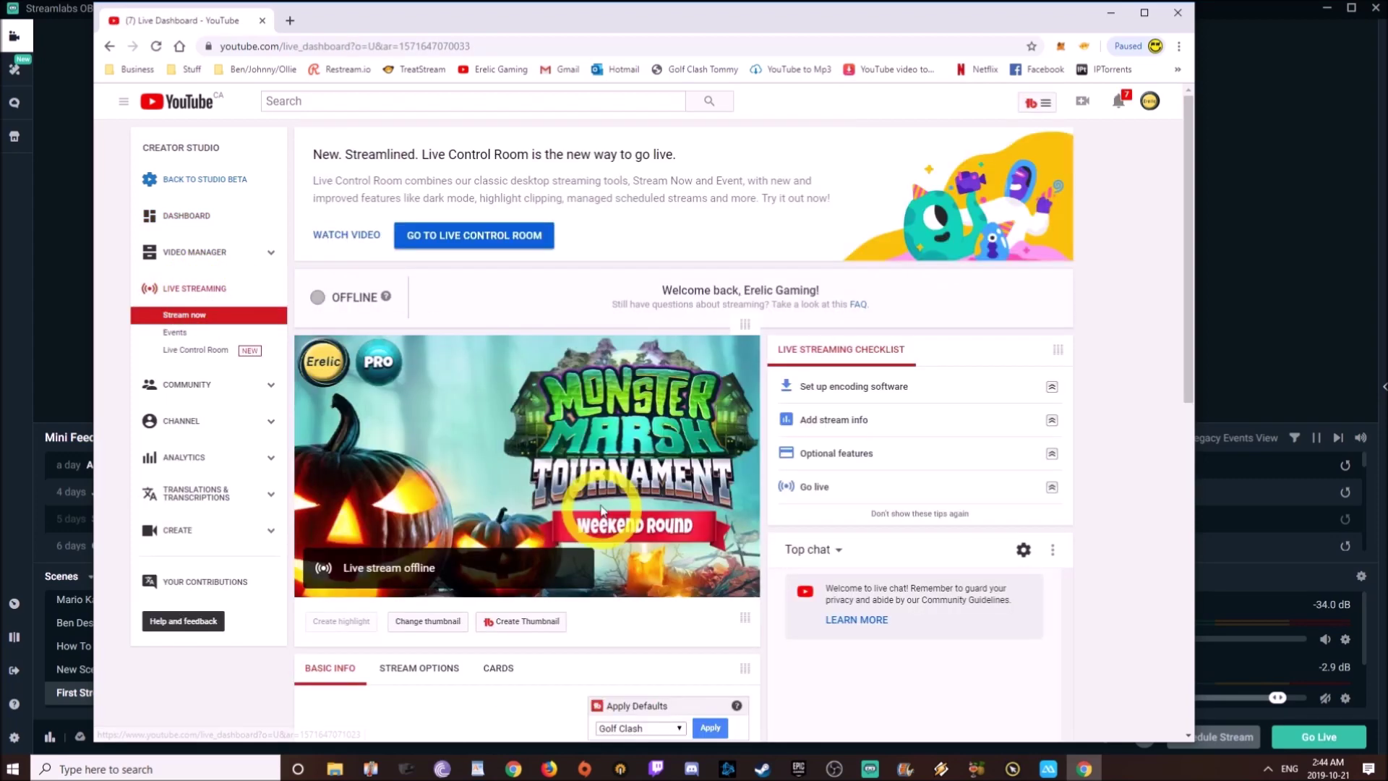
pyautogui.scroll(-1, 662, 491)
pyautogui.scroll(-4, 661, 484)
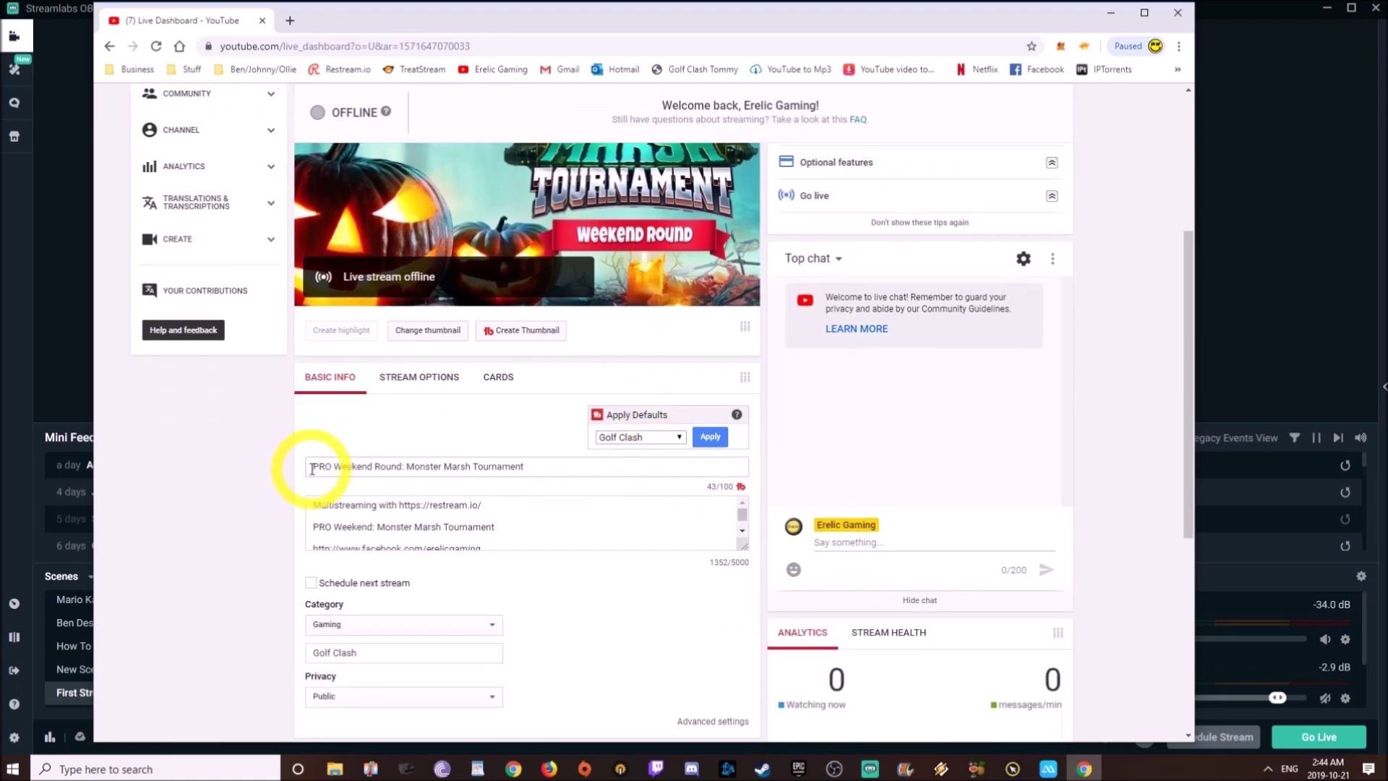
pyautogui.moveTo(313, 468); pyautogui.dragTo(557, 460)
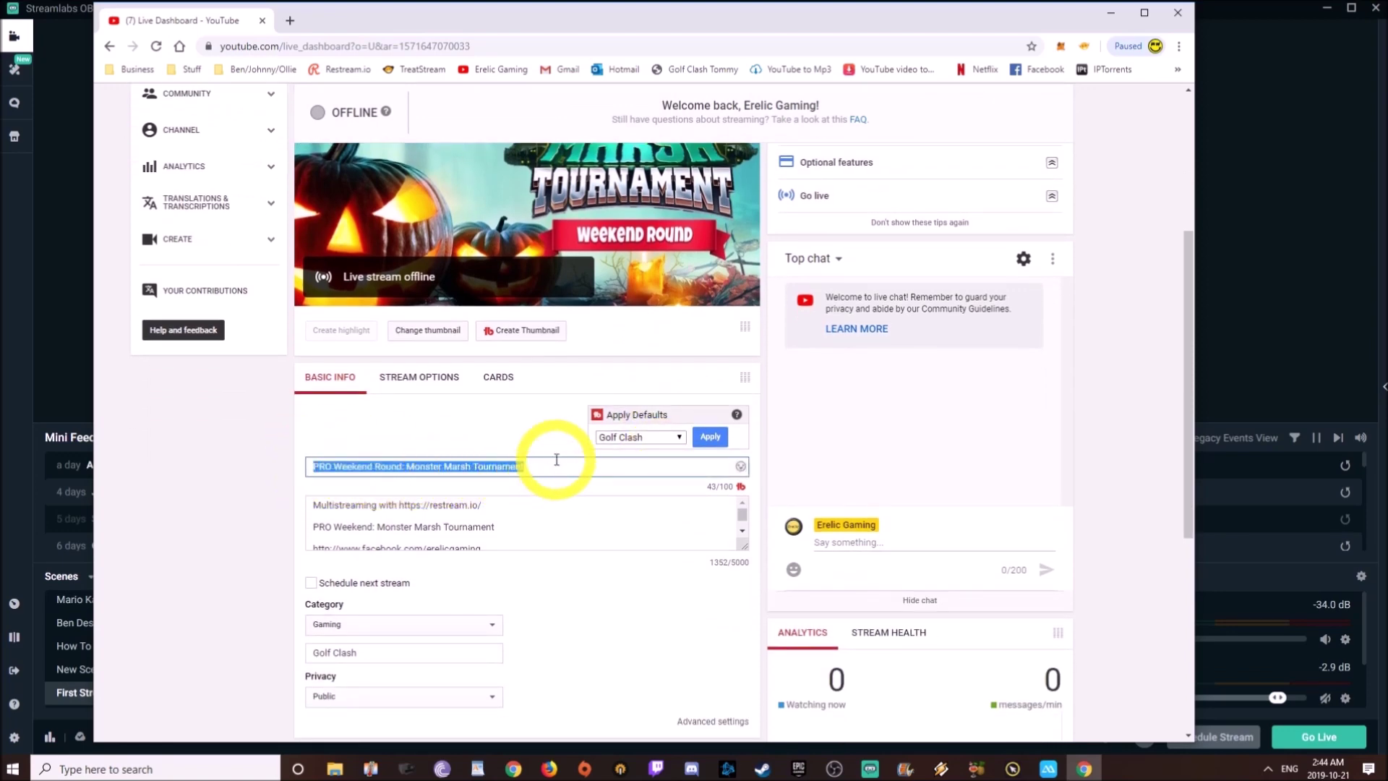
pyautogui.write('Test')
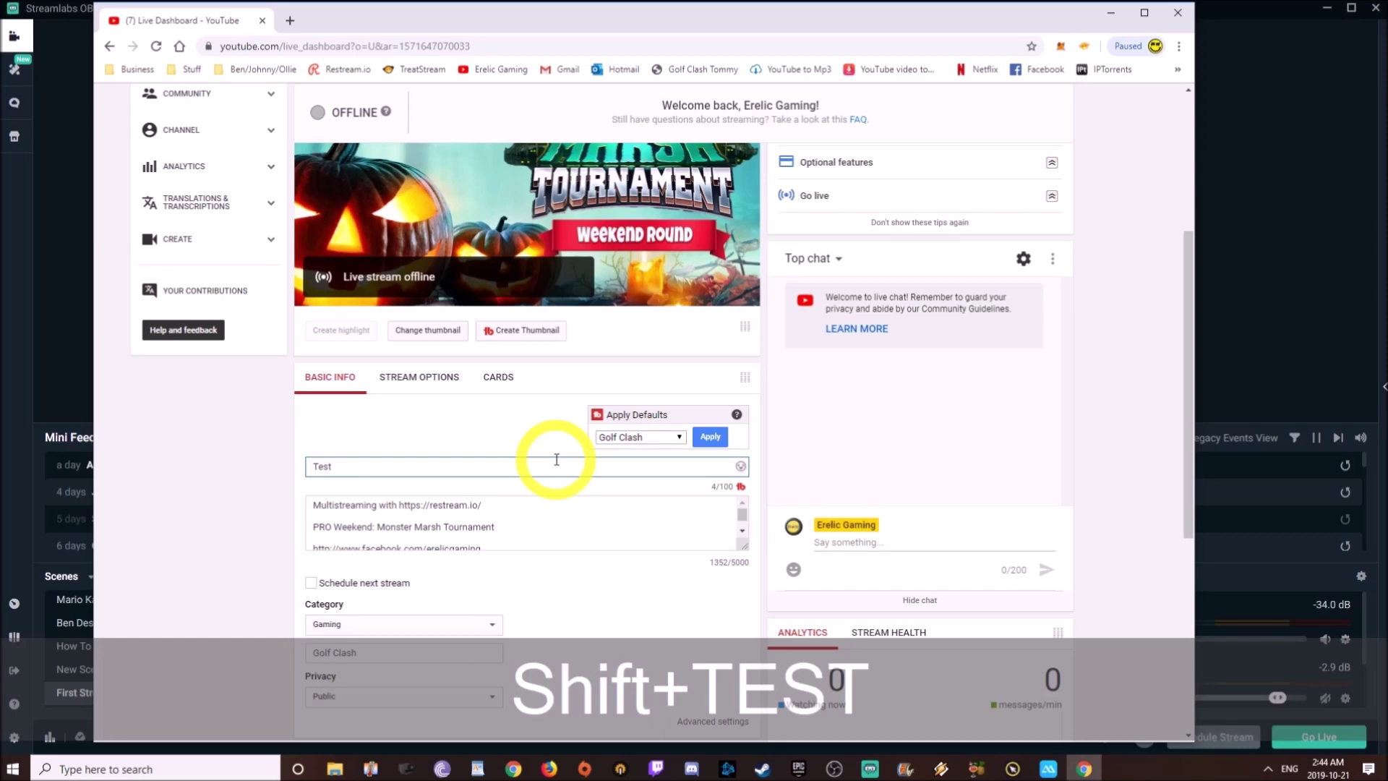
pyautogui.write(' First s')
pyautogui.press('BackSpace')
pyautogui.write('Stream')
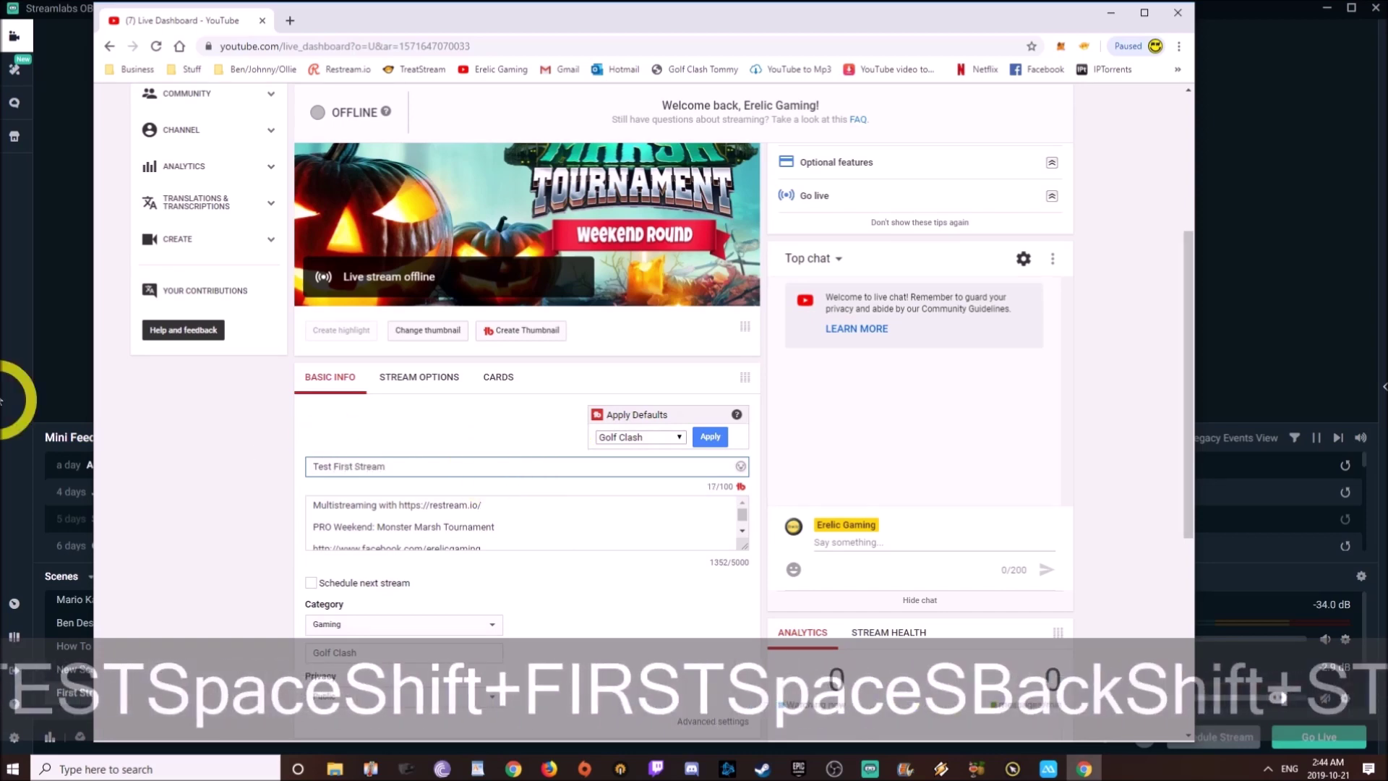
pyautogui.scroll(-2, 231, 506)
pyautogui.scroll(3, 657, 275)
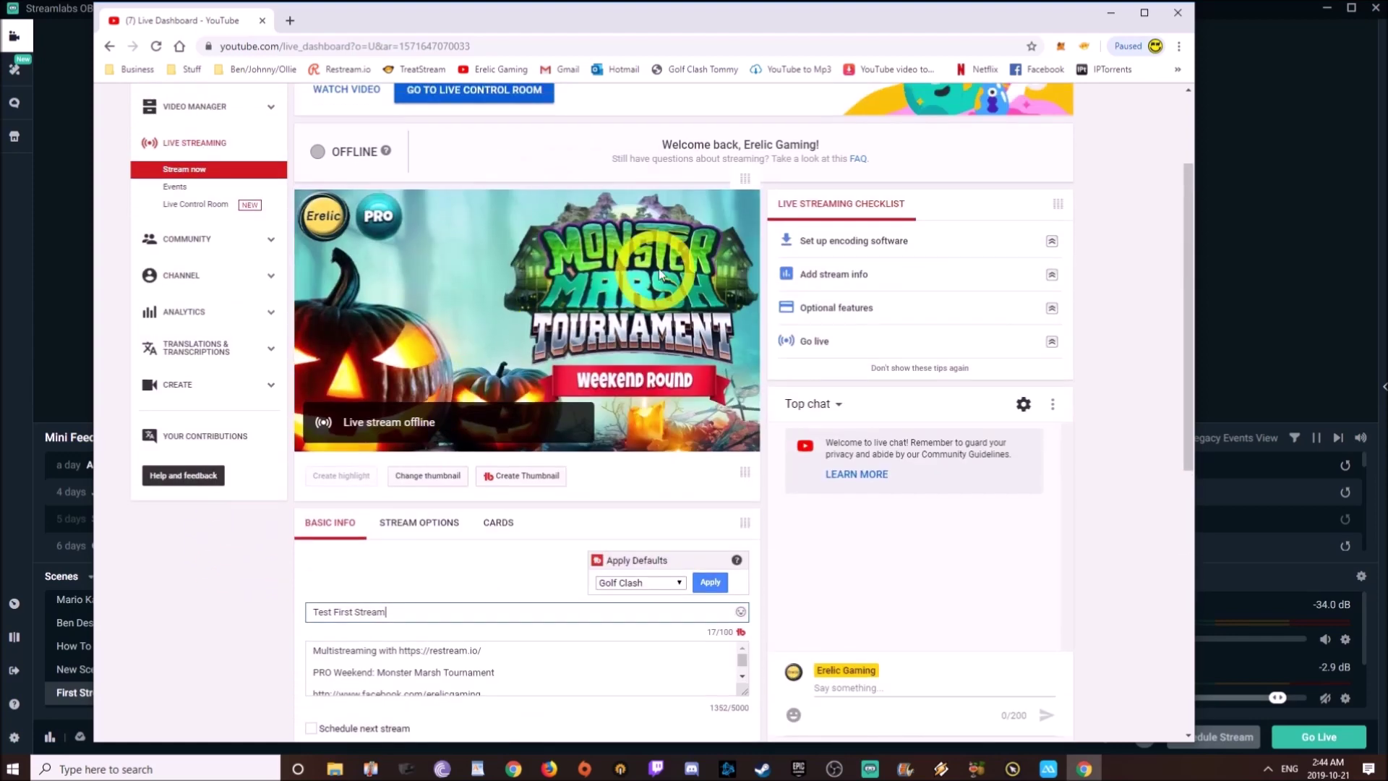
pyautogui.scroll(2, 656, 276)
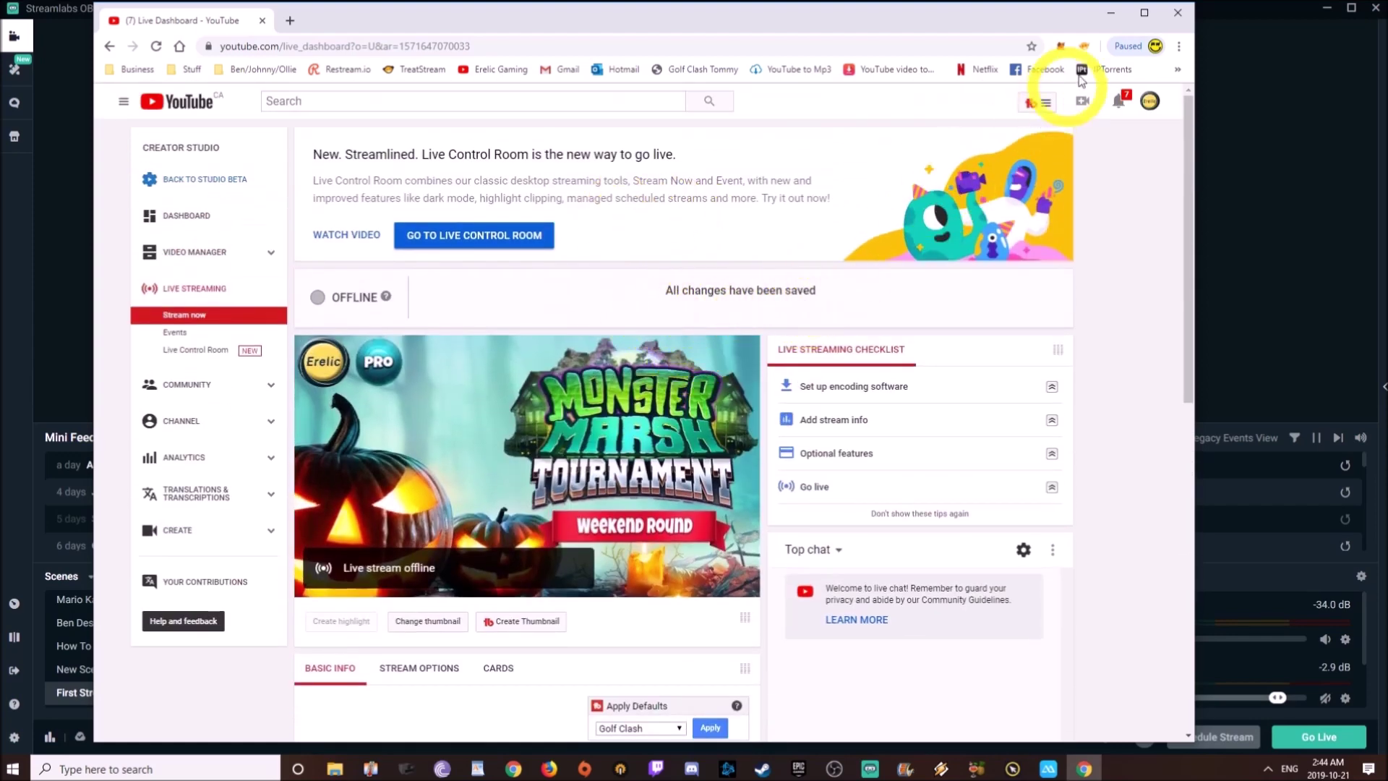
pyautogui.click(1179, 20)
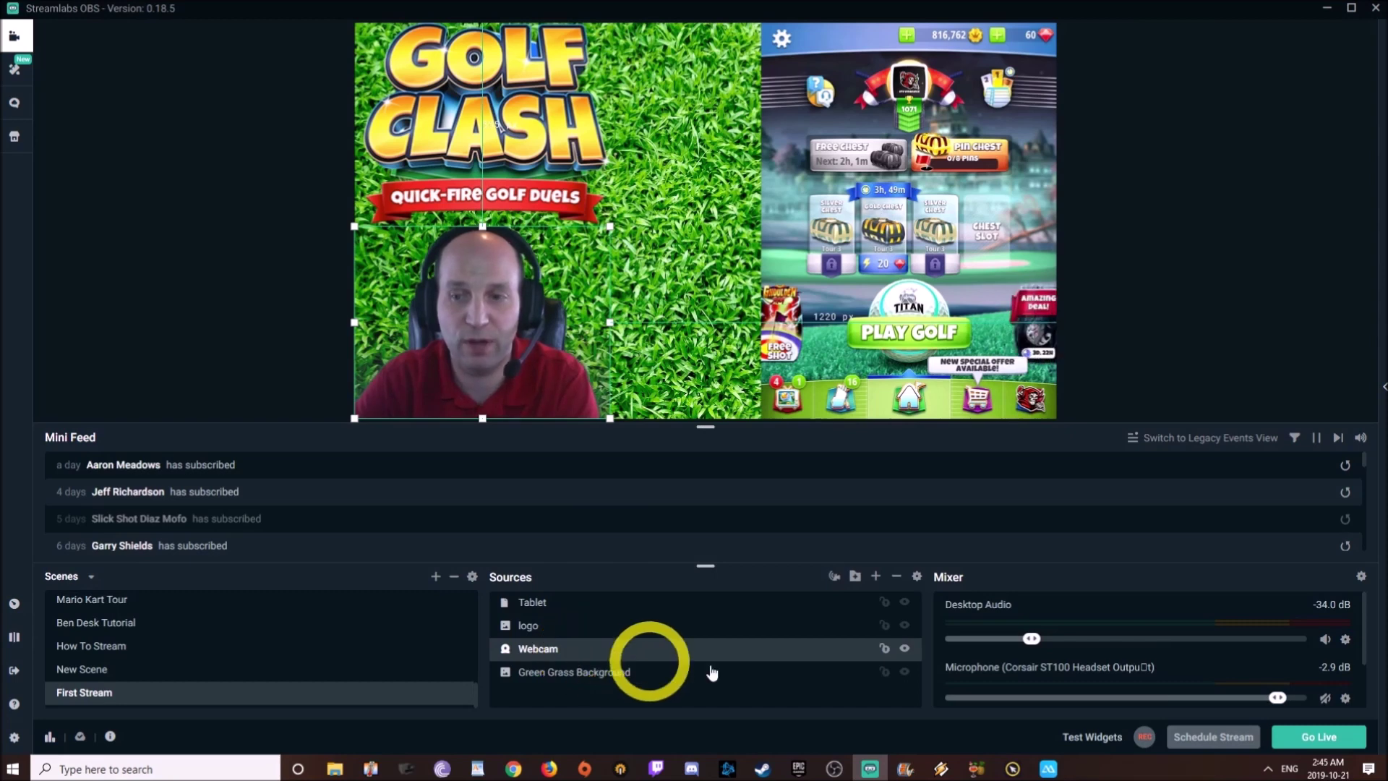
pyautogui.click(1320, 737)
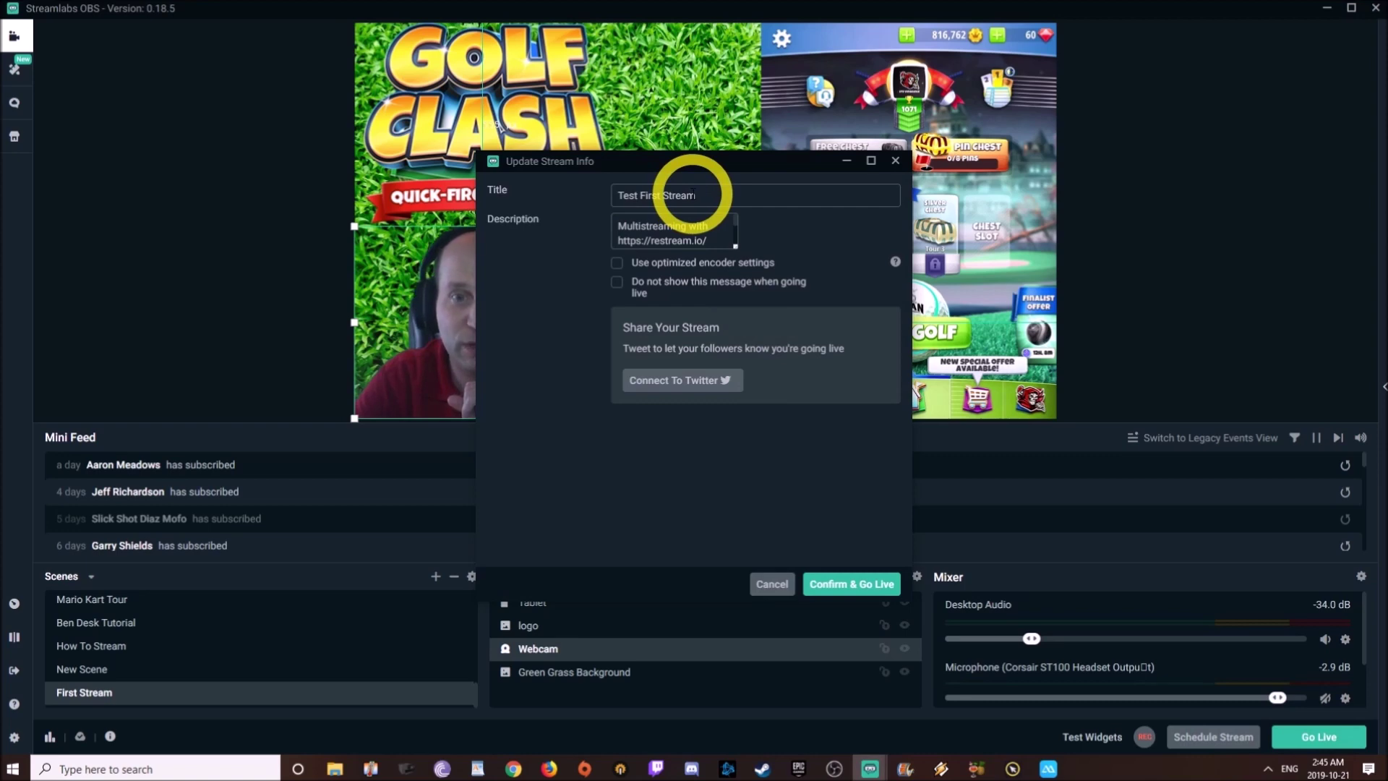
pyautogui.click(897, 161)
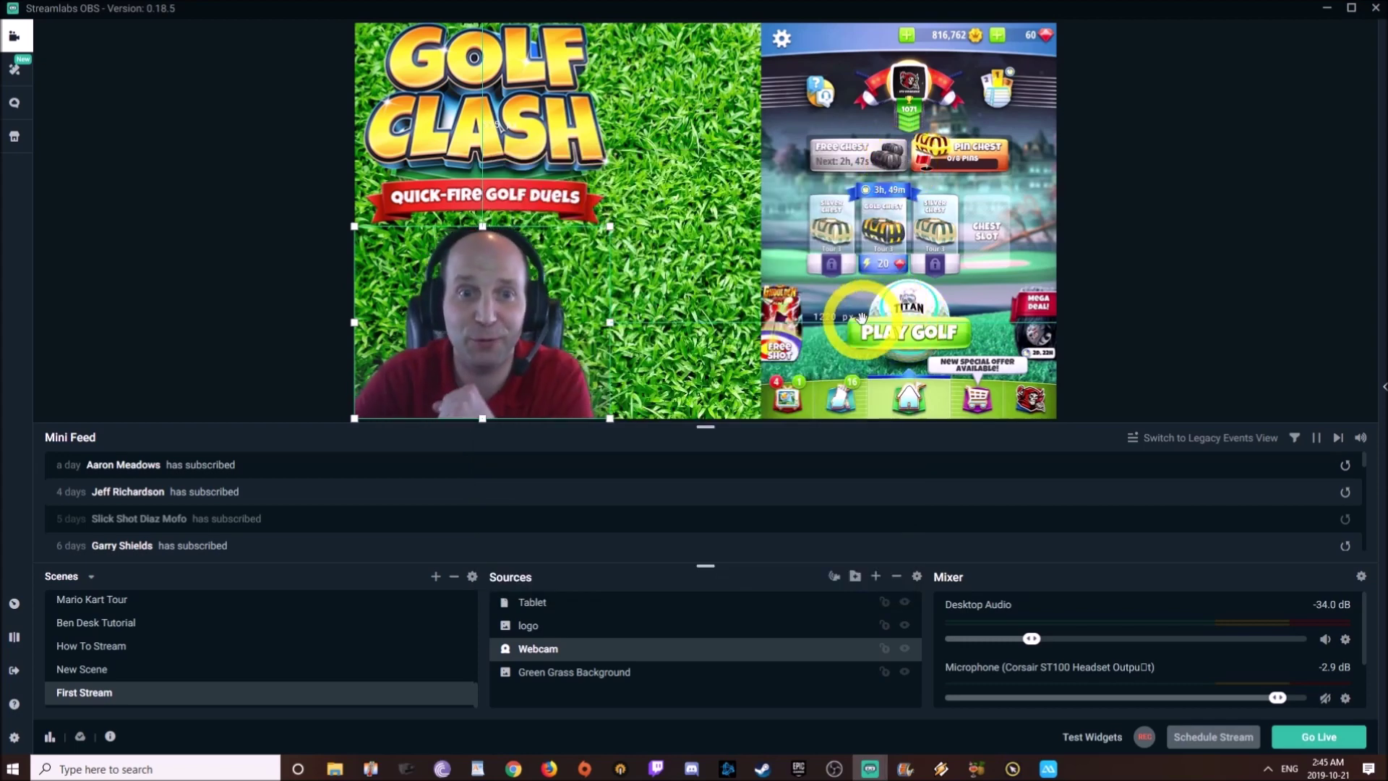